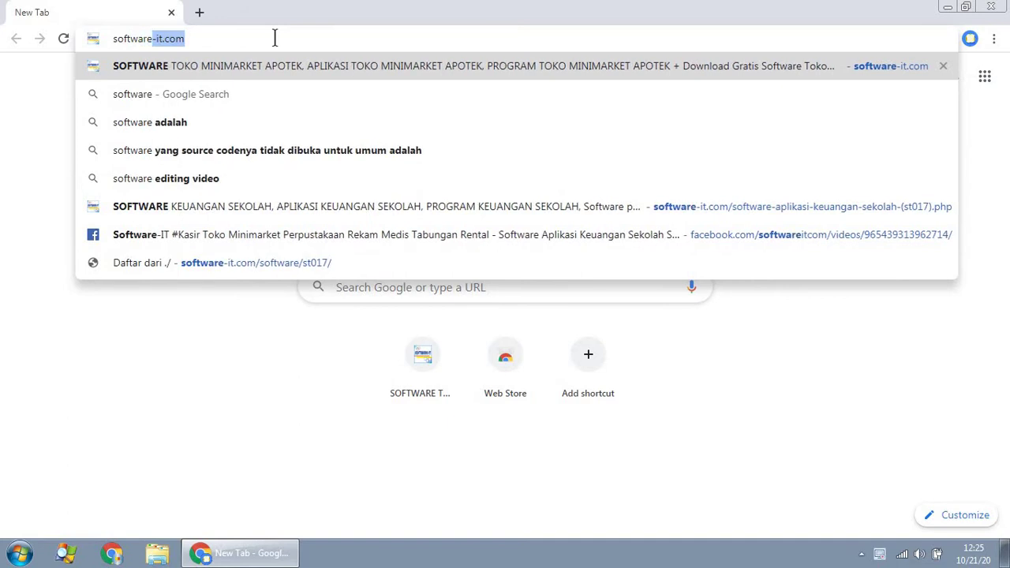
Step: Go to software-it.com and open the download listing for Software Kantin - Sistem Informasi Kantin Sekolah (ST015)
text(.com)
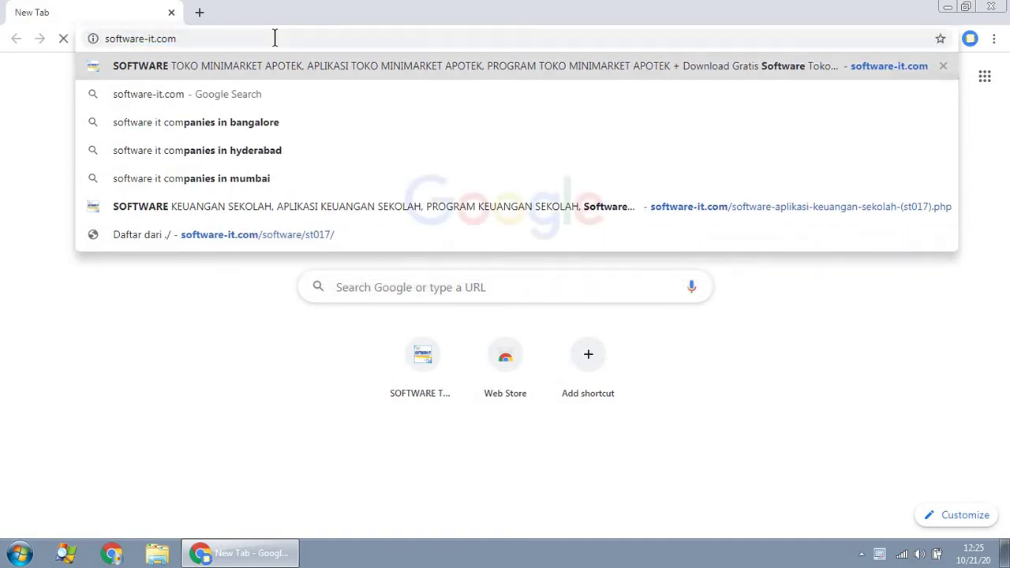
key(Return)
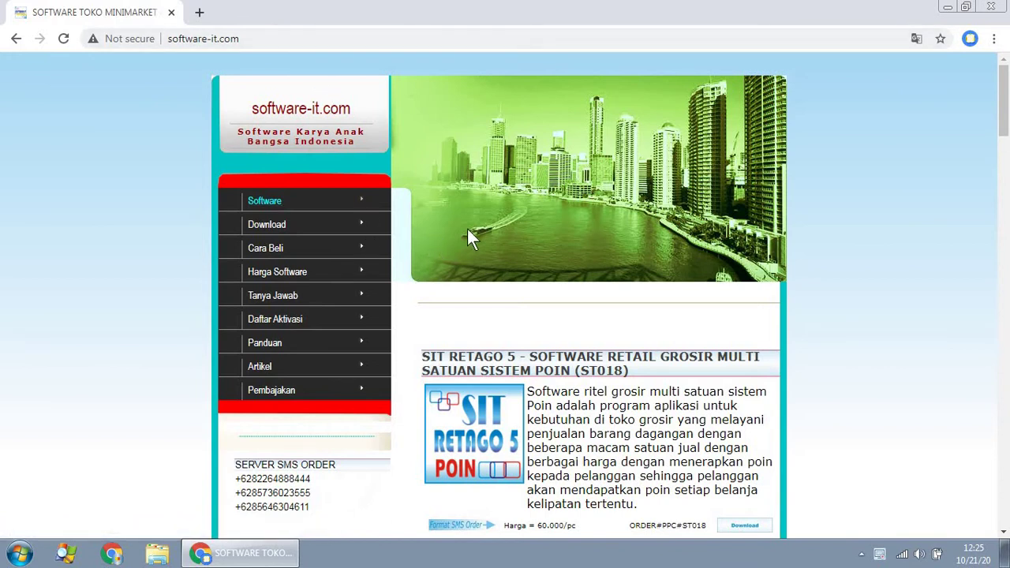
scroll(542, 292, down, 2)
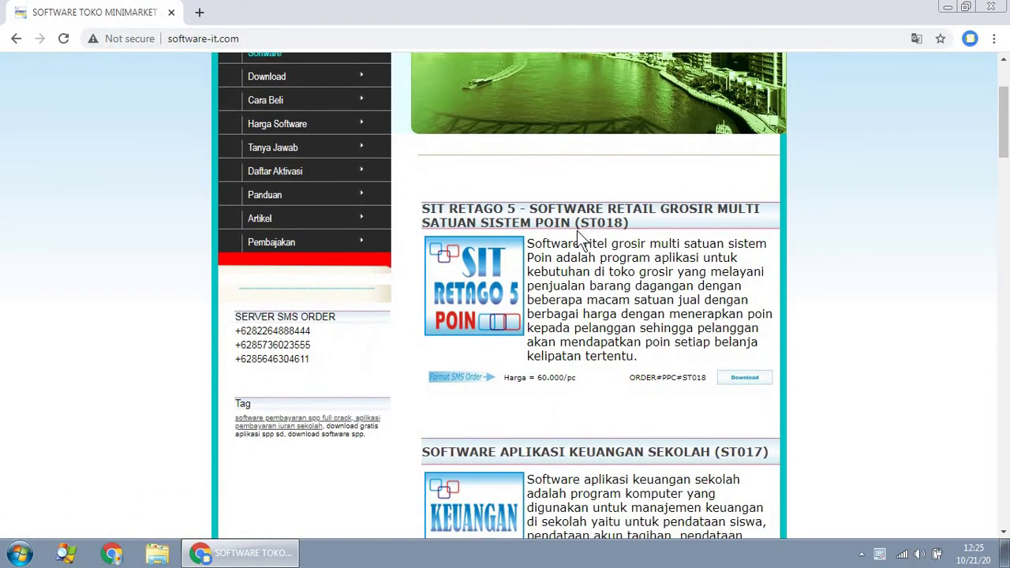
scroll(588, 268, down, 2)
scroll(607, 315, down, 1)
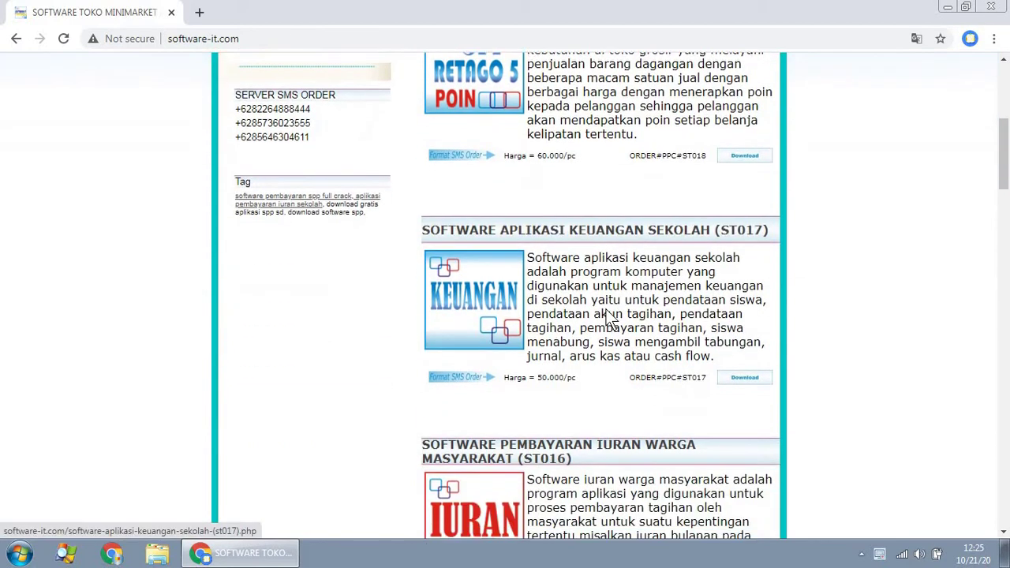
scroll(609, 315, down, 5)
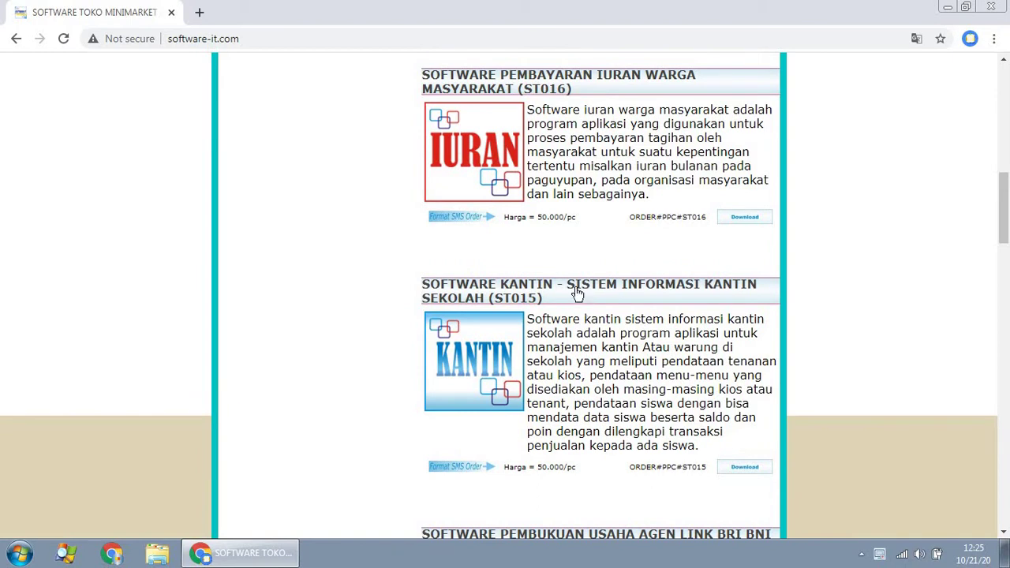
scroll(738, 411, down, 1)
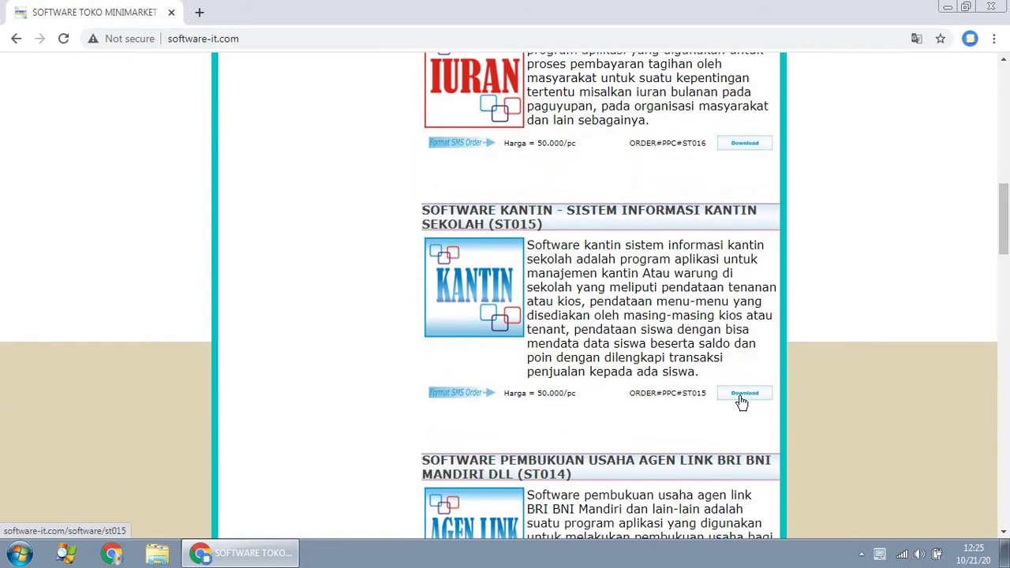
click(732, 391)
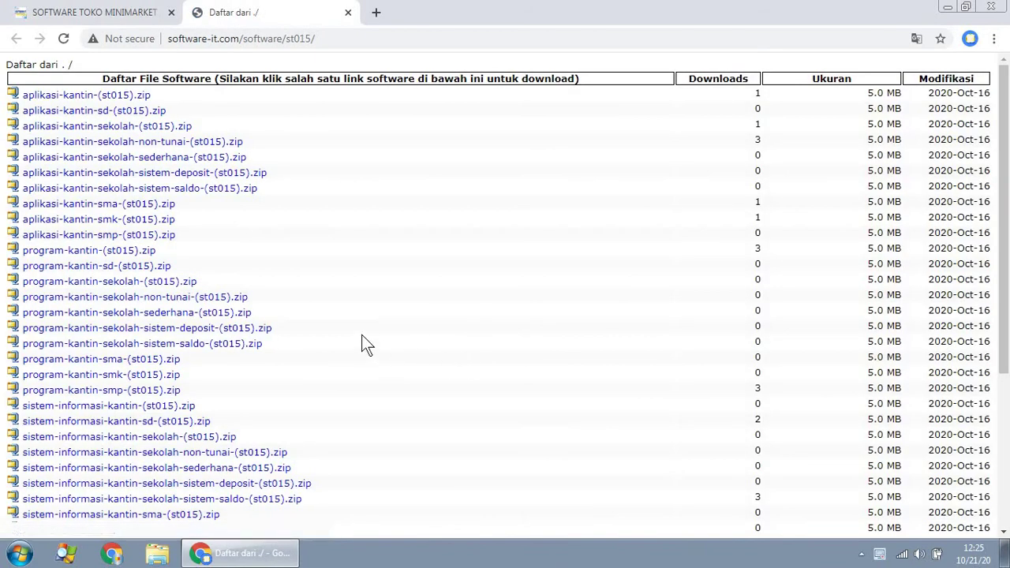
Step: Download software-kantin-sistem-informasi-kantin-sekolah-(st015).zip from the file list and return to the product page
scroll(364, 334, down, 3)
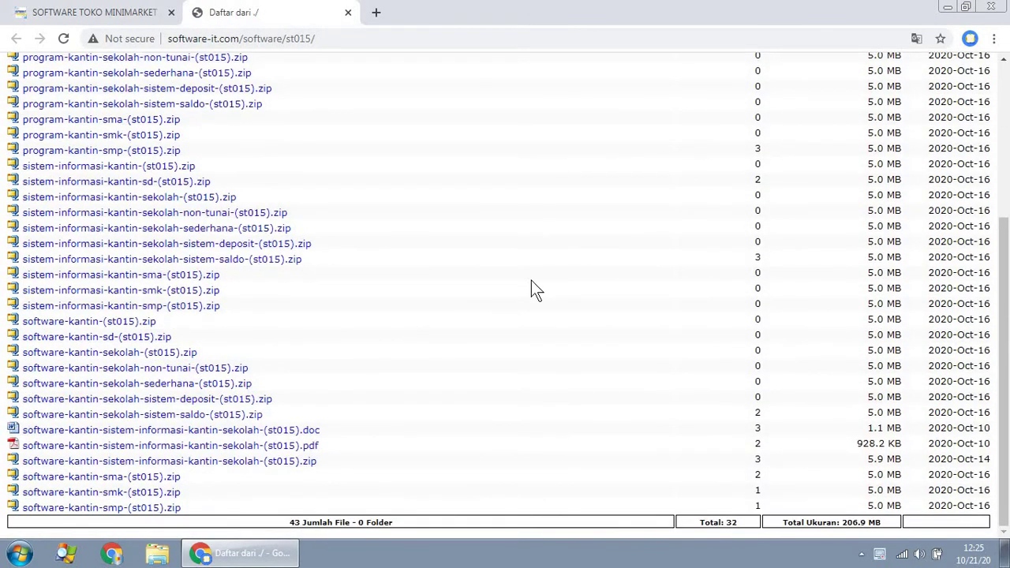
scroll(531, 280, up, 5)
scroll(533, 279, down, 2)
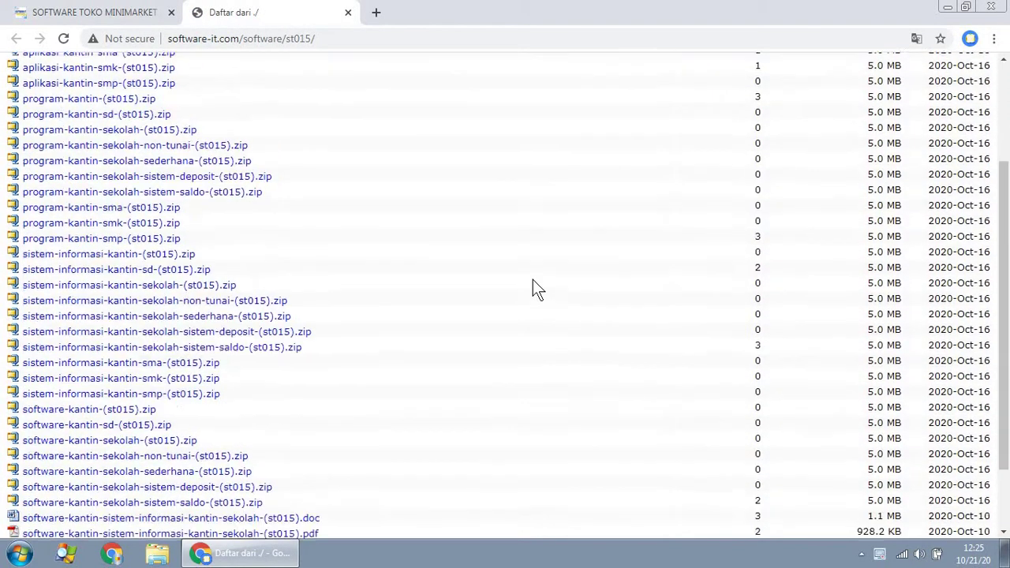
scroll(532, 279, down, 2)
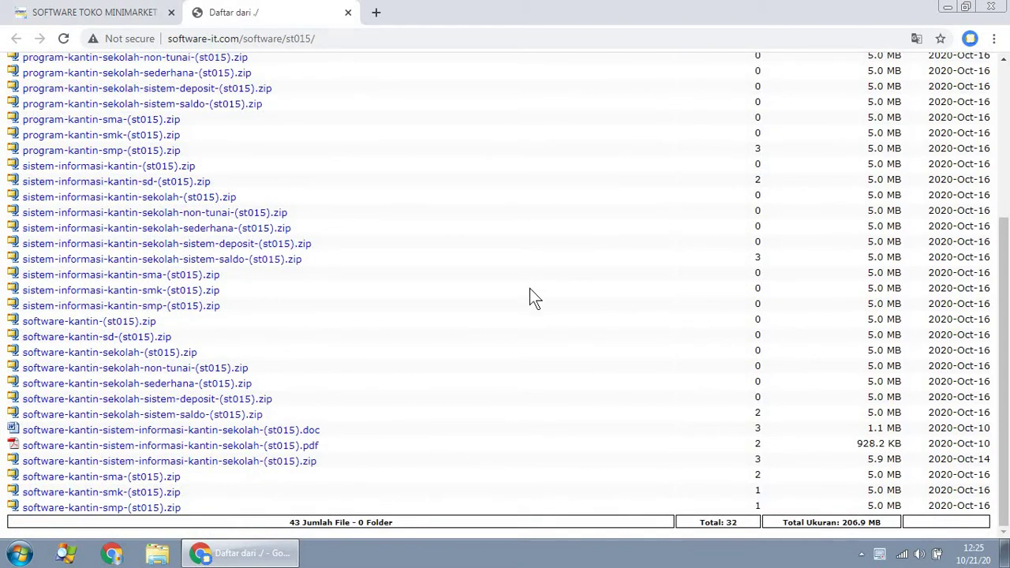
click(298, 463)
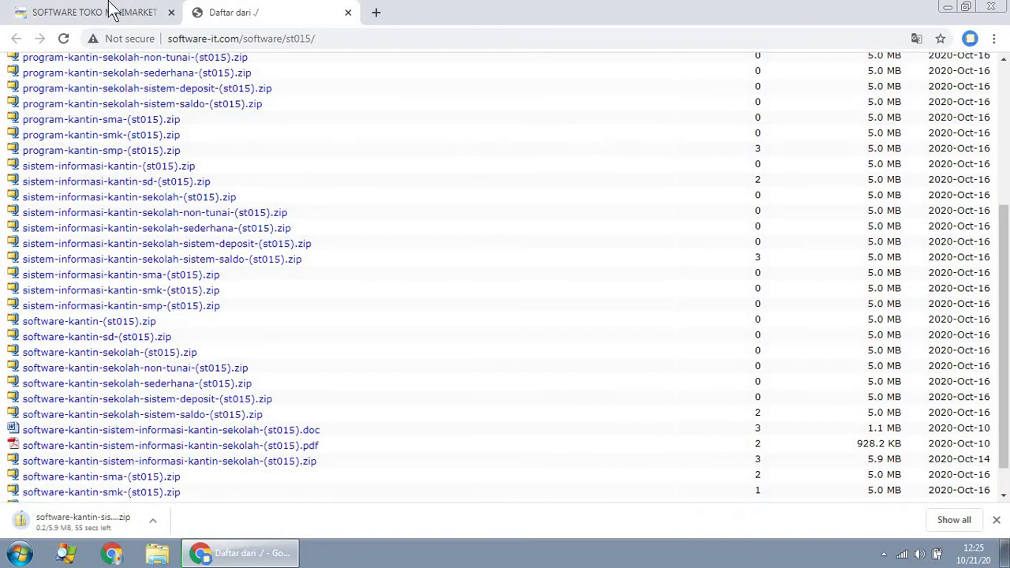
click(113, 11)
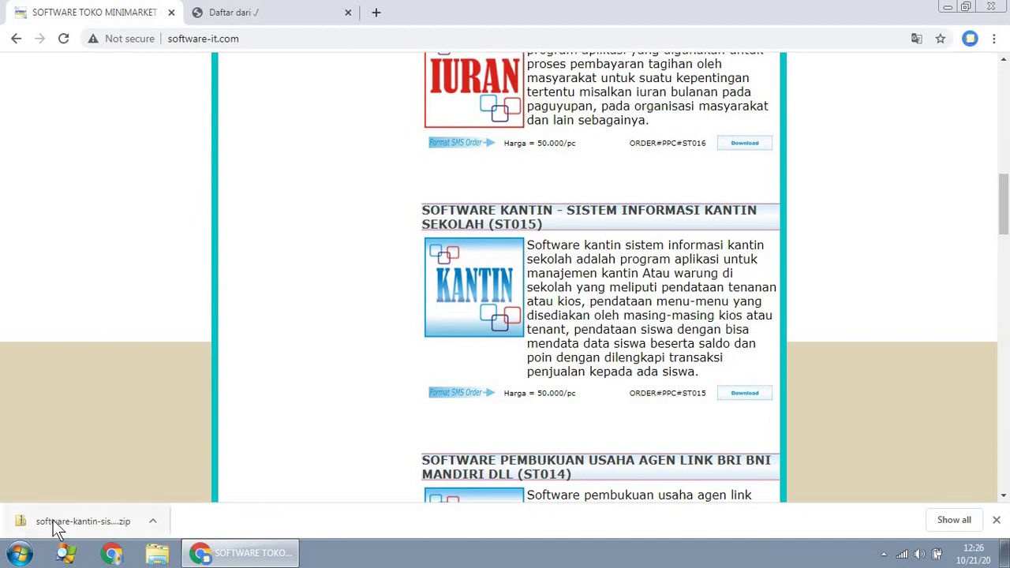
Step: Open the downloaded zip archive, maximize its window and widen the name column to show the full file names
click(24, 519)
drag(549, 8, 549, 87)
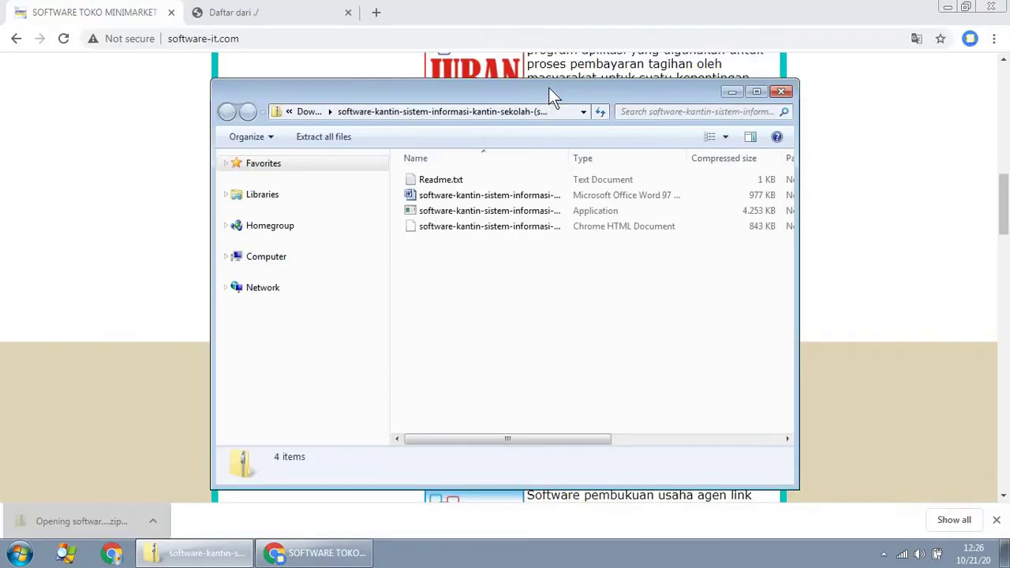
double_click(549, 88)
drag(350, 74, 563, 75)
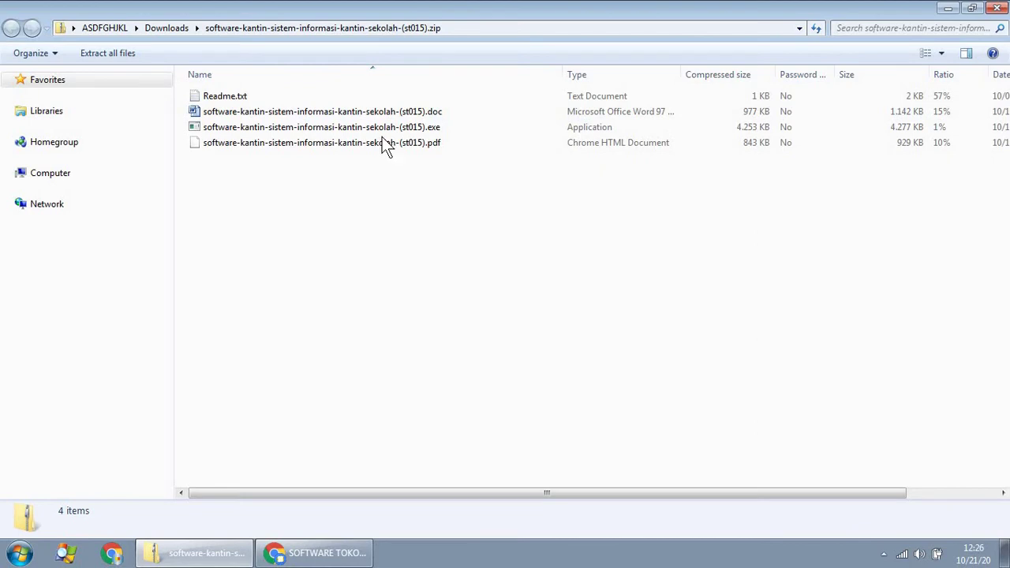
Step: Run software-kantin-sistem-informasi-kantin-sekolah-(st015).exe directly from the archive and complete the setup wizard
double_click(380, 129)
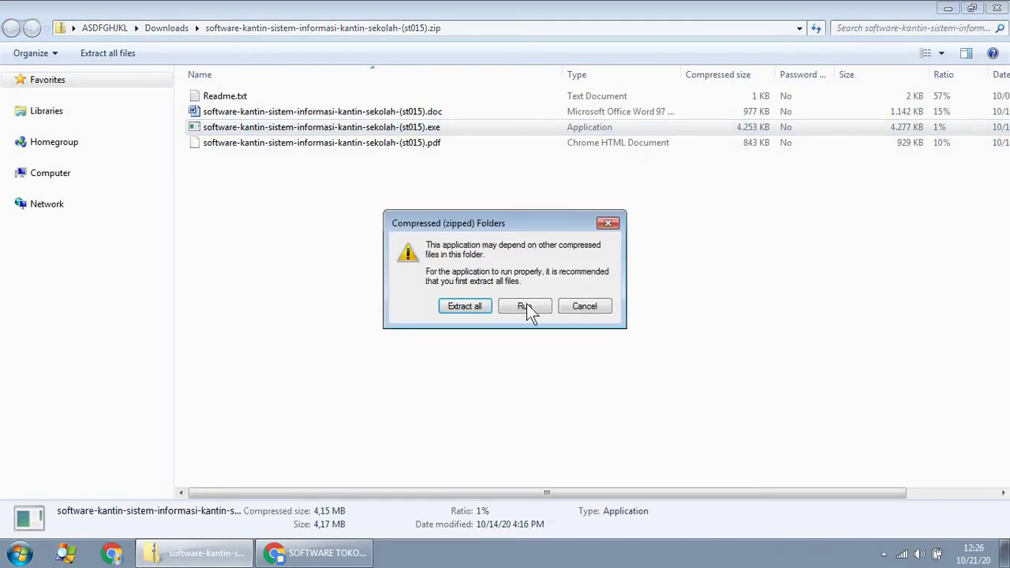
click(526, 309)
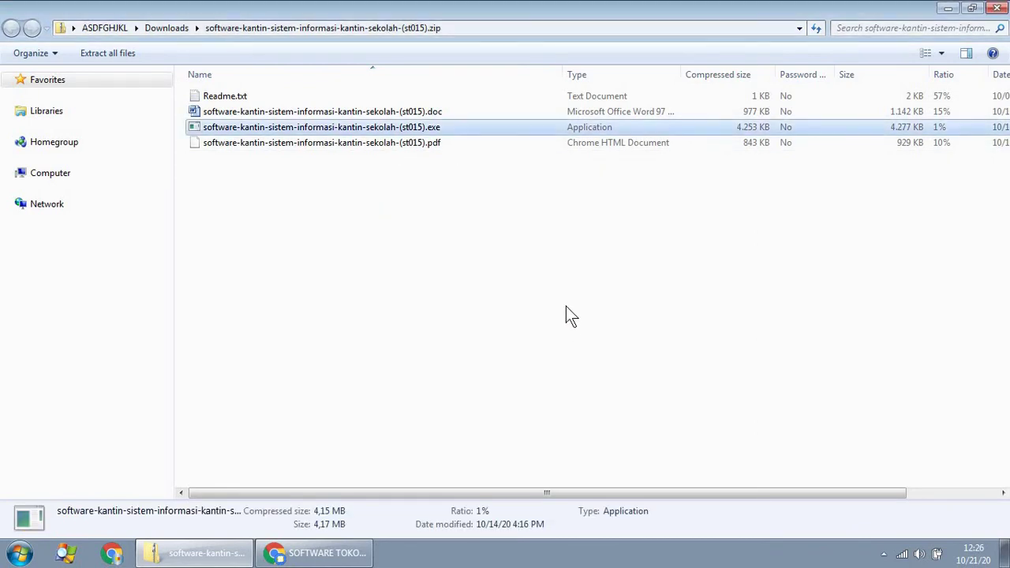
click(556, 297)
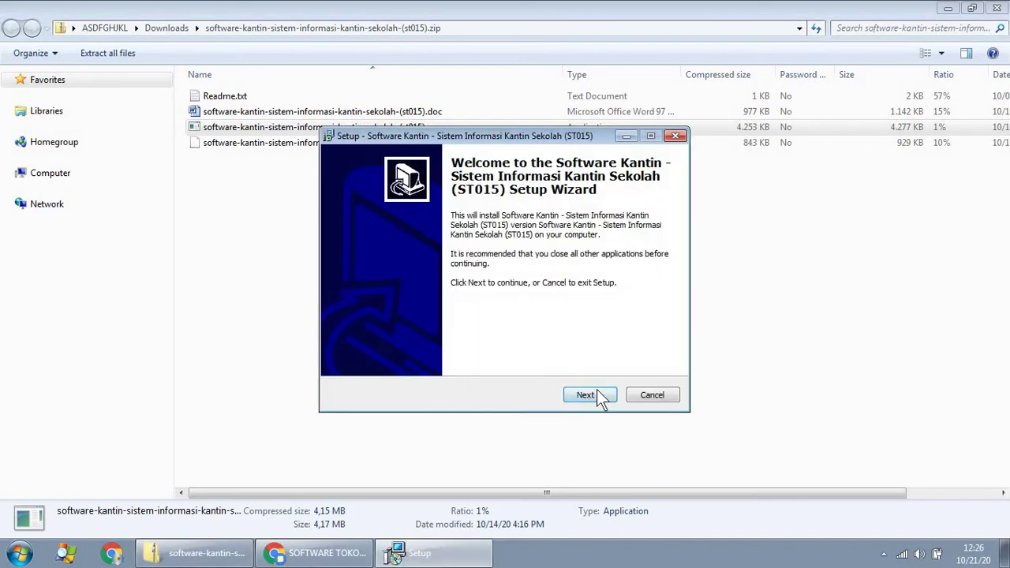
click(590, 395)
click(590, 395)
click(590, 395)
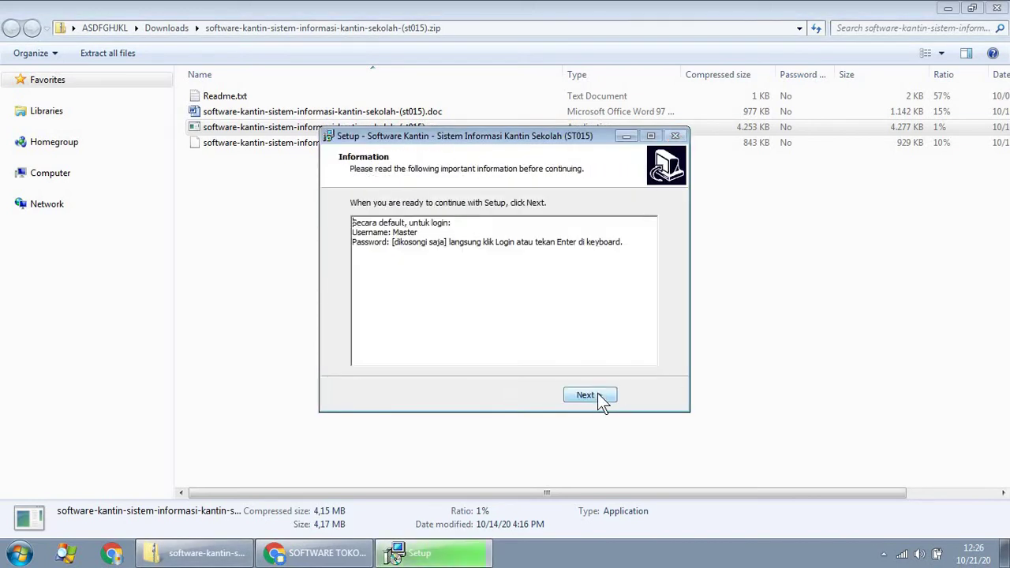
click(598, 395)
click(588, 394)
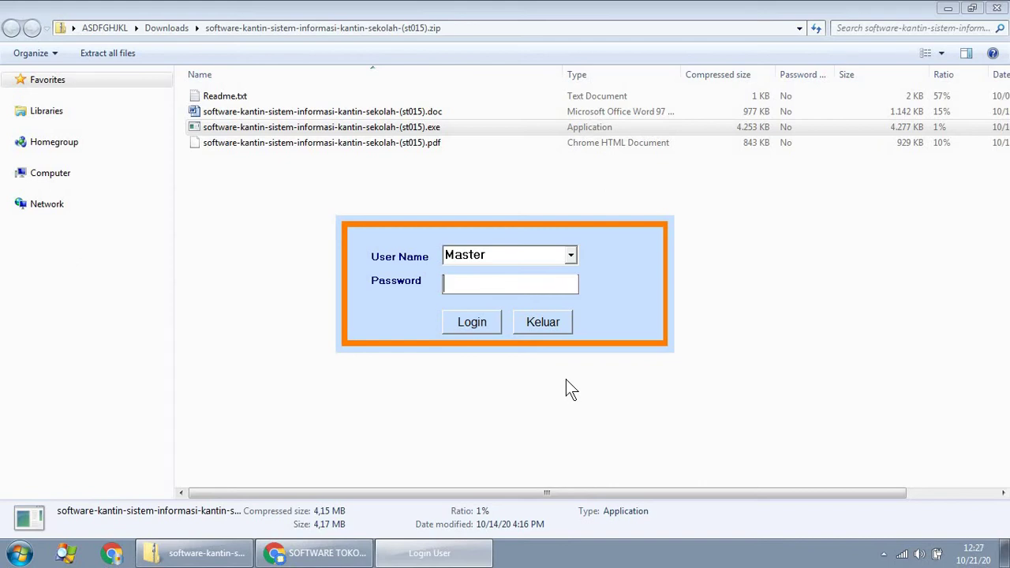
Step: Log in as Master with a blank password, maximize the canteen program and look at its settings section
click(464, 319)
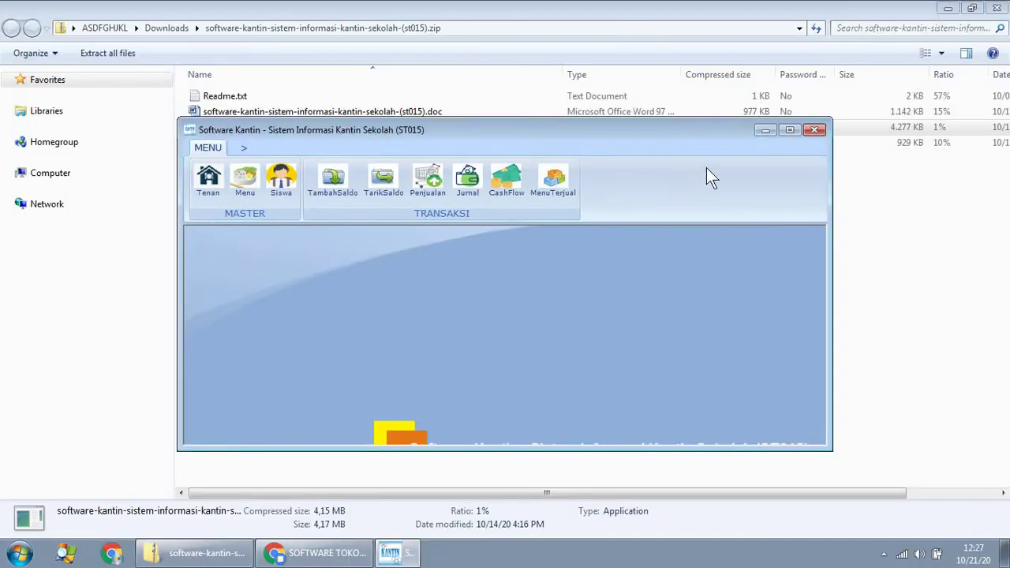
click(790, 129)
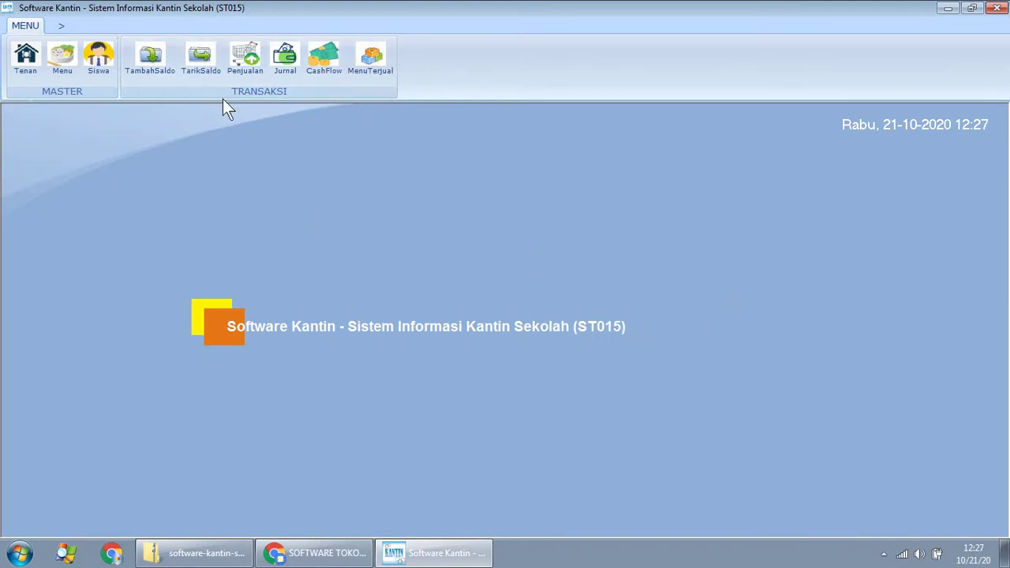
click(59, 28)
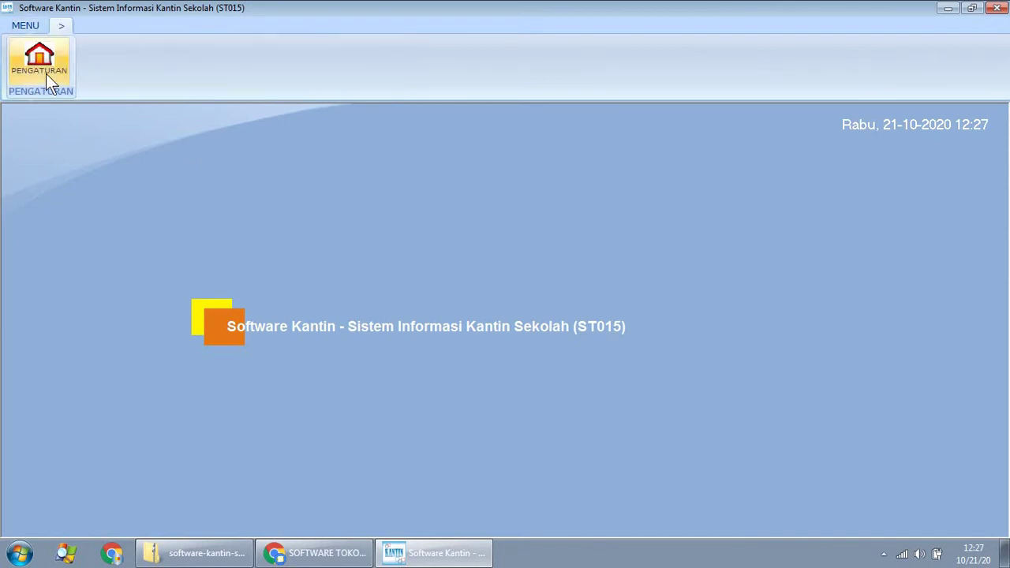
click(26, 25)
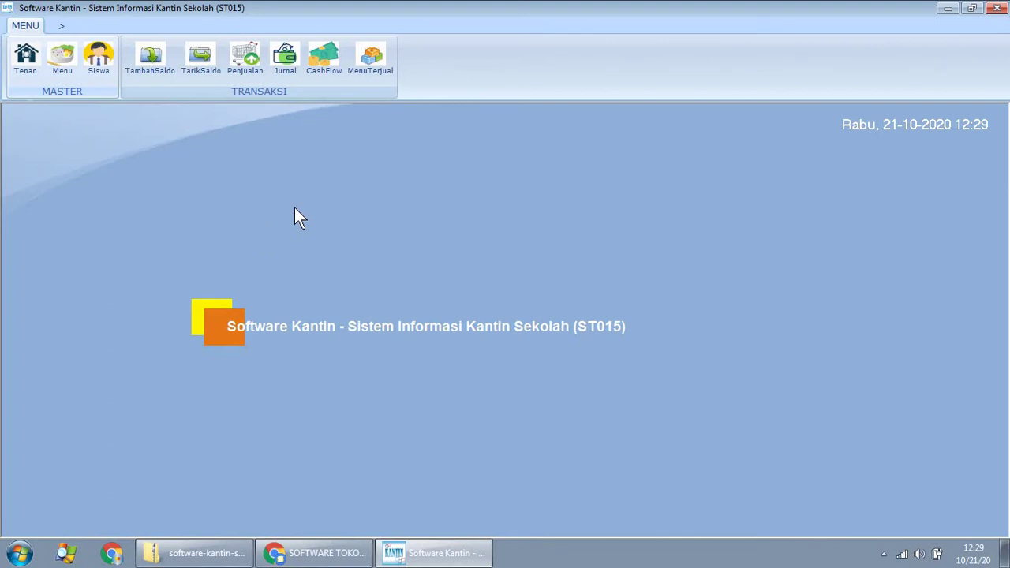
Step: Open the tenant master list and widen its Nama column
click(18, 78)
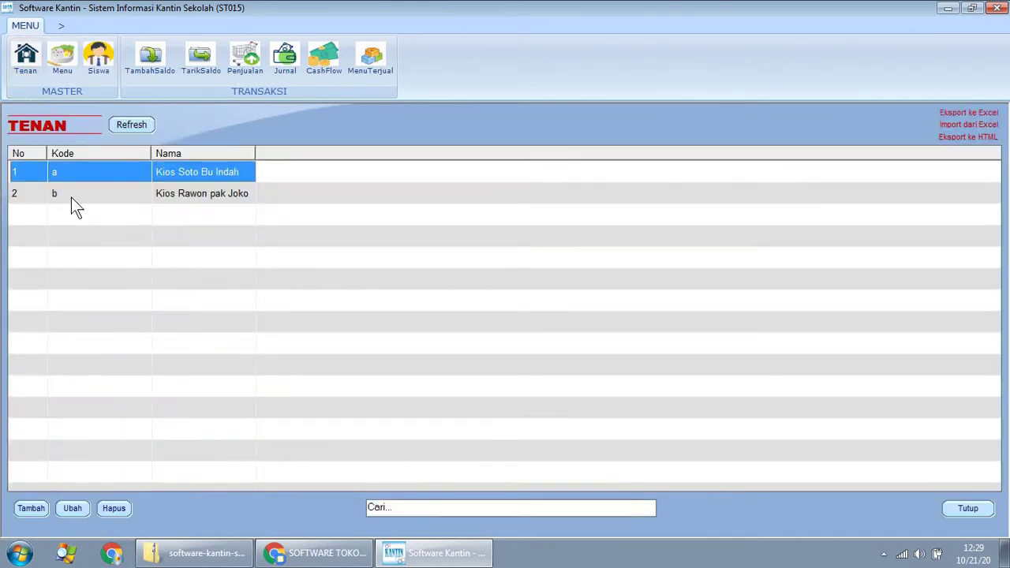
click(71, 197)
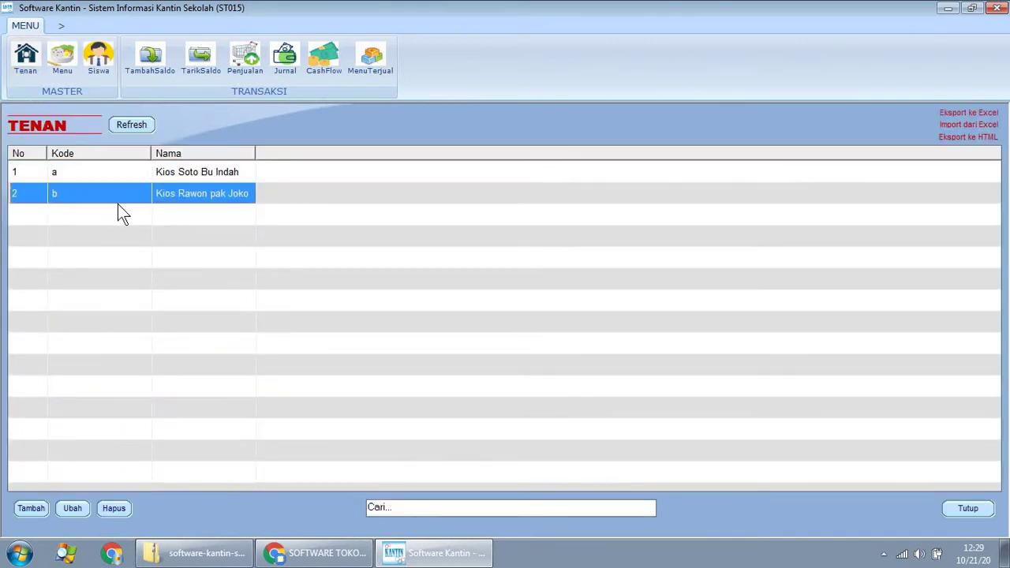
drag(254, 153, 298, 153)
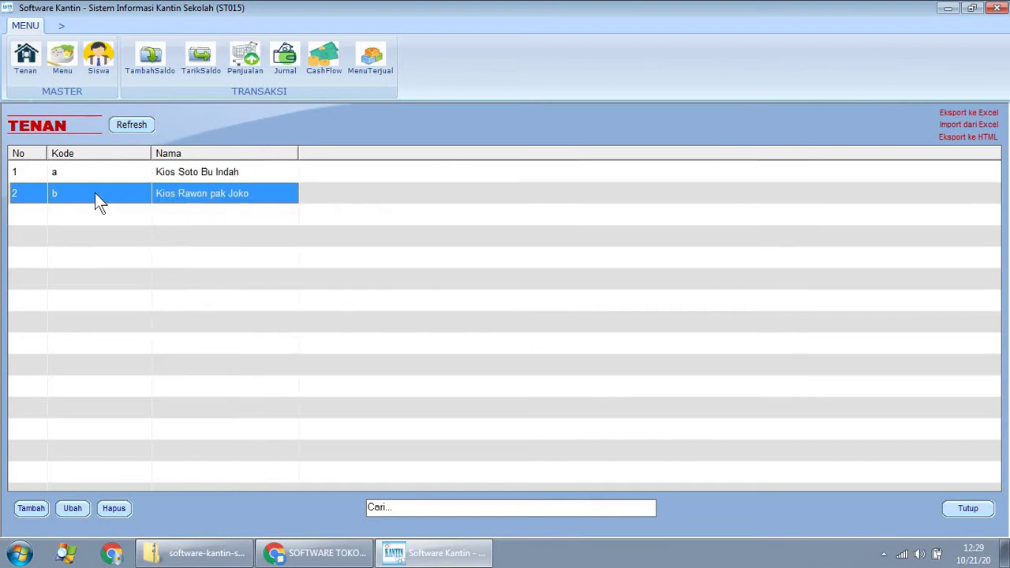
Step: Add and save a tenant with code c and name Kios Nasi Pecel Bu Nur
click(30, 505)
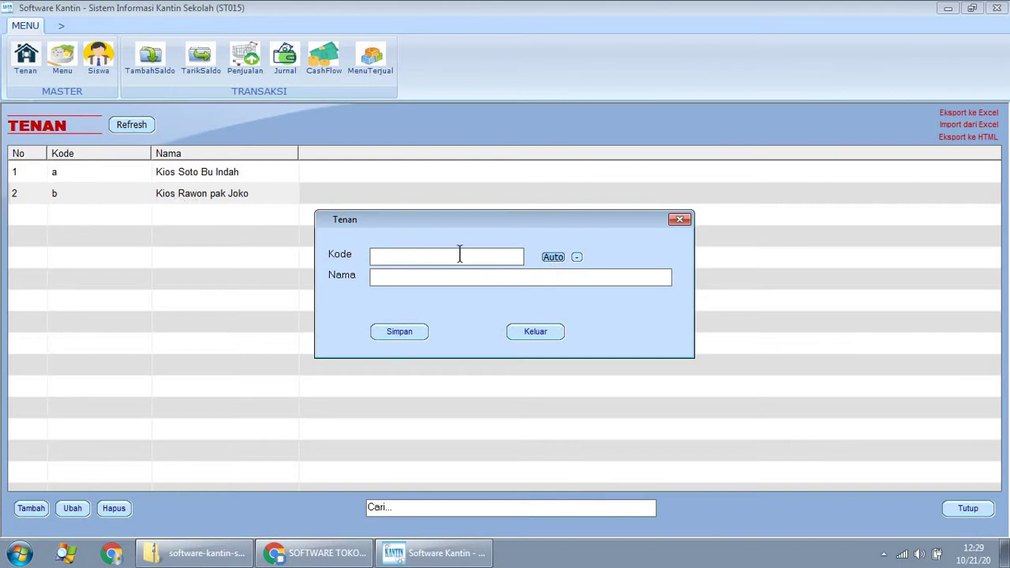
text(c)
click(430, 286)
text(Kios)
text(Nasi Pe)
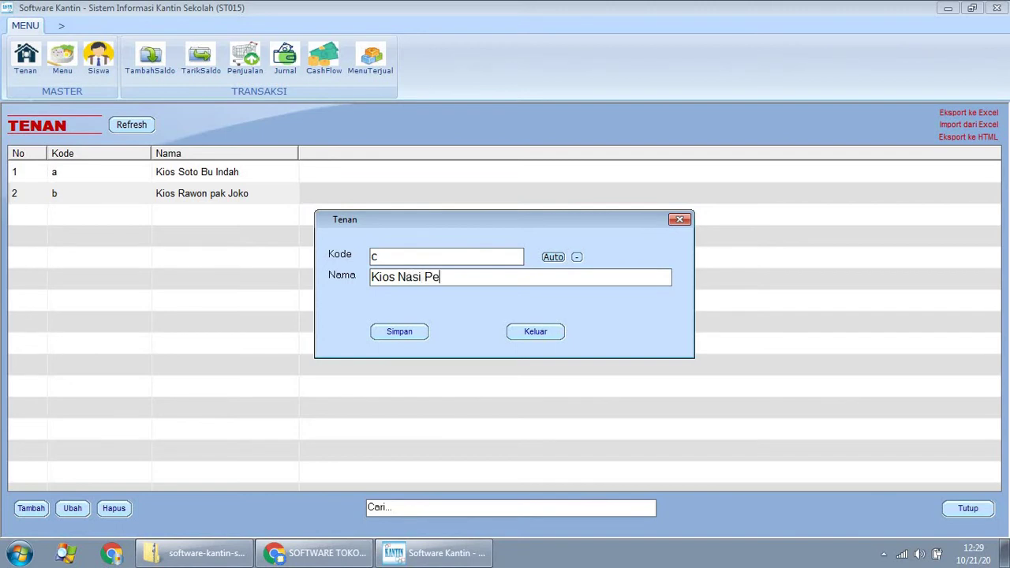
text(cel Bu Nur)
click(407, 332)
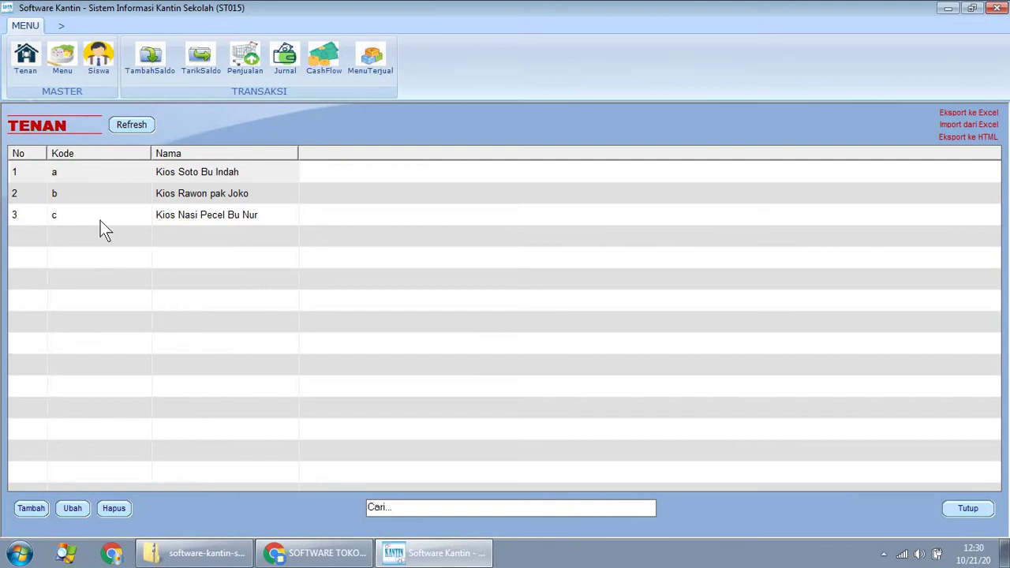
Step: Open the canteen menu list and filter it by tenant code a, then by tenant code b
click(64, 71)
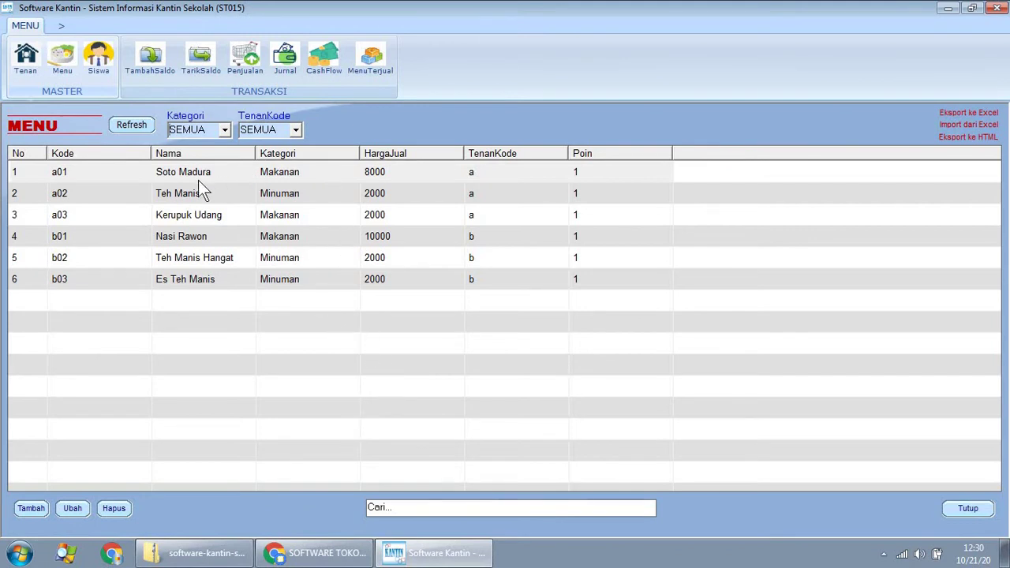
click(294, 131)
click(242, 159)
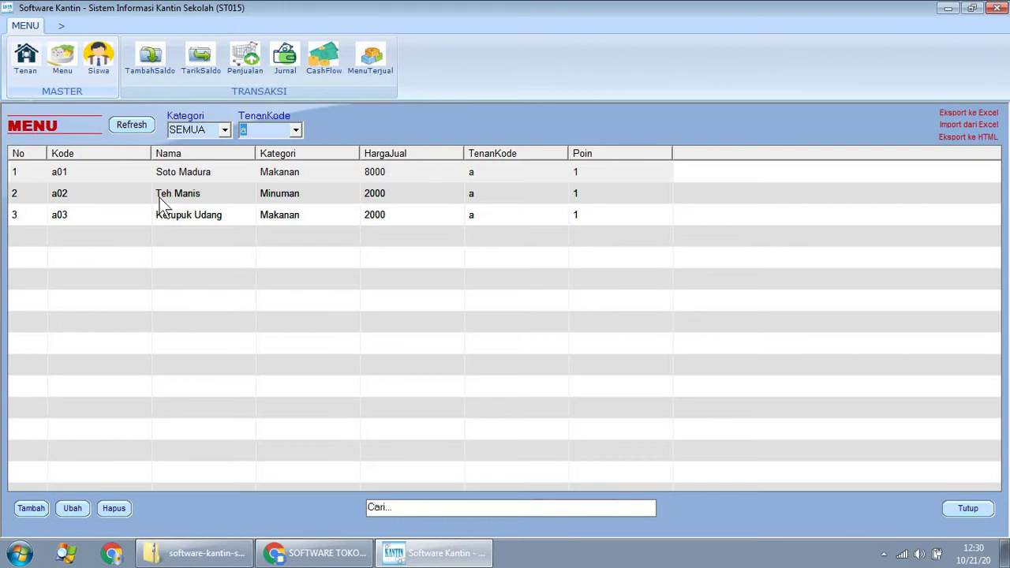
click(293, 132)
click(242, 169)
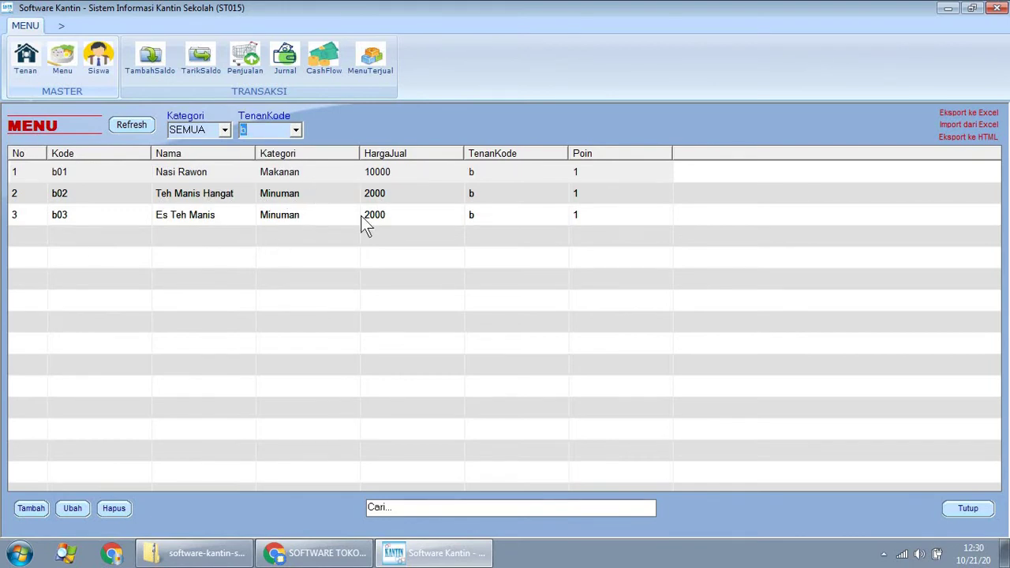
click(298, 135)
click(297, 134)
Step: Start a new menu item with an automatically generated code, category Makanan and tenant code c
click(29, 507)
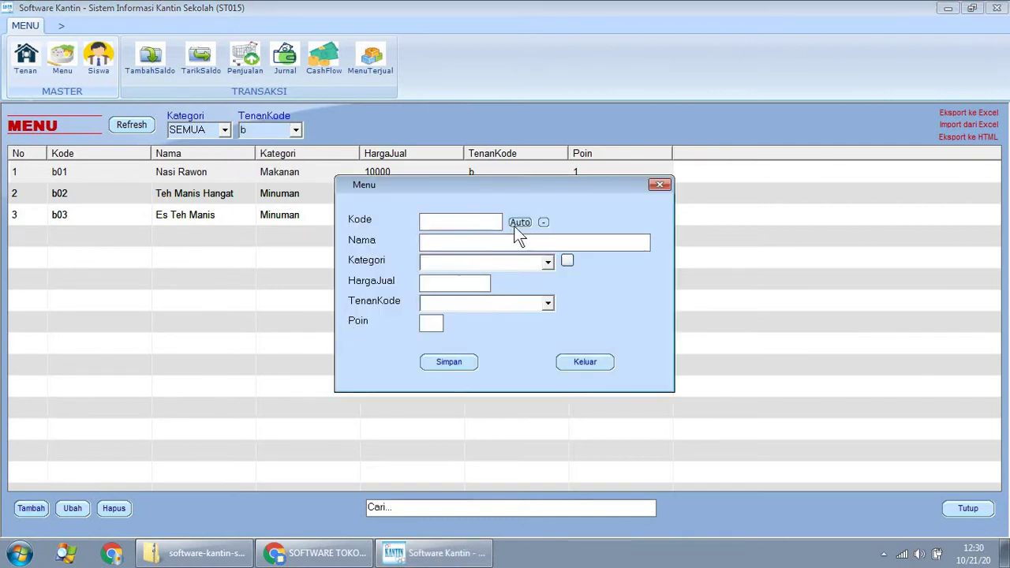
click(517, 223)
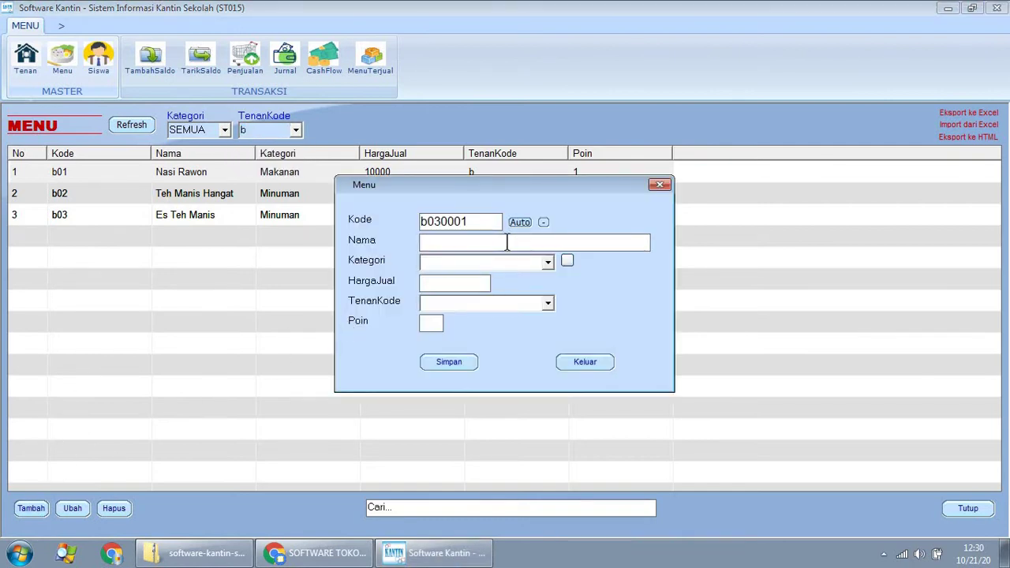
click(545, 261)
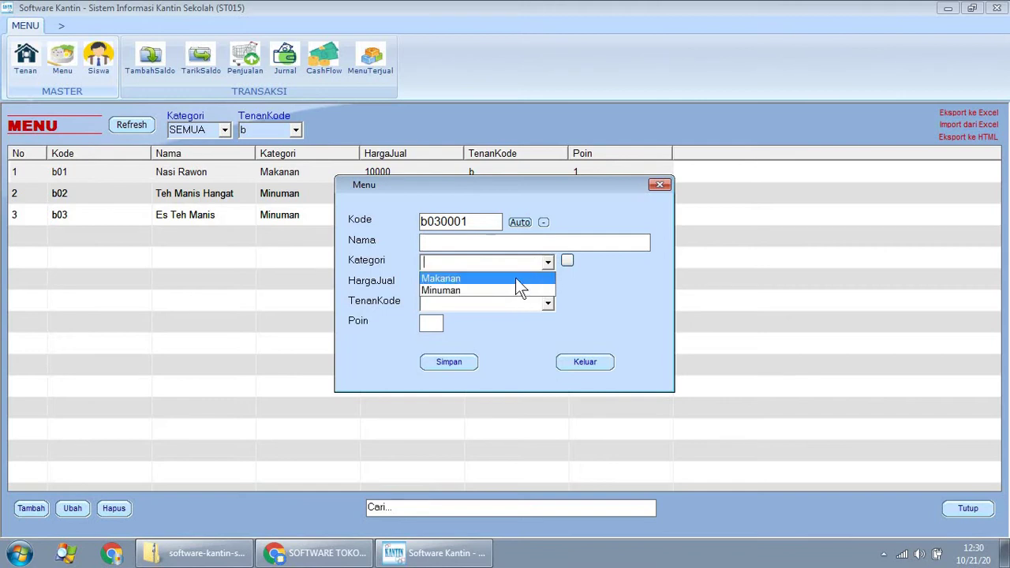
click(515, 278)
click(547, 304)
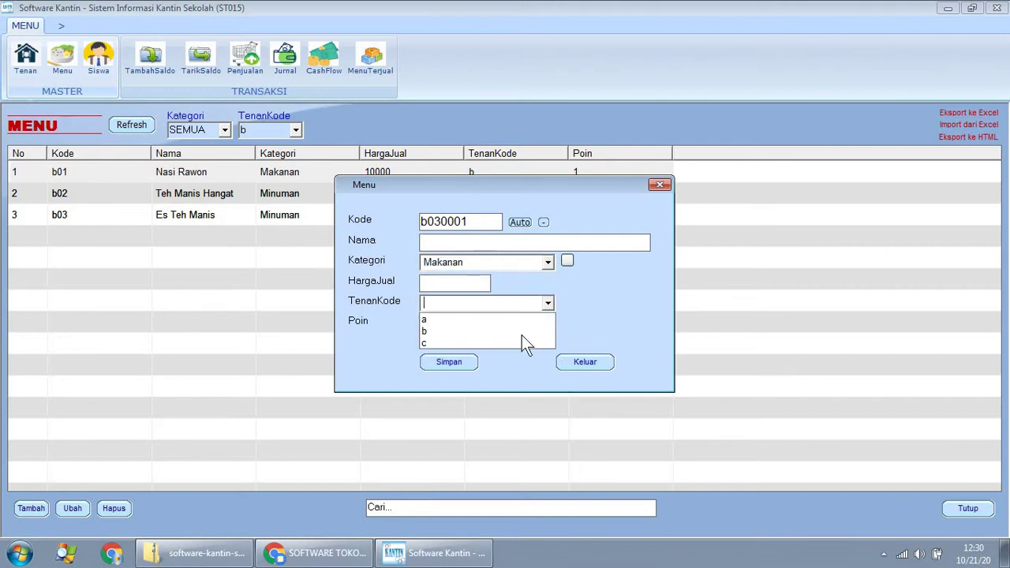
click(505, 342)
Step: Name the new menu item Pecel Madiun, set its selling price to 7000 and its points to 1, and save it
click(463, 284)
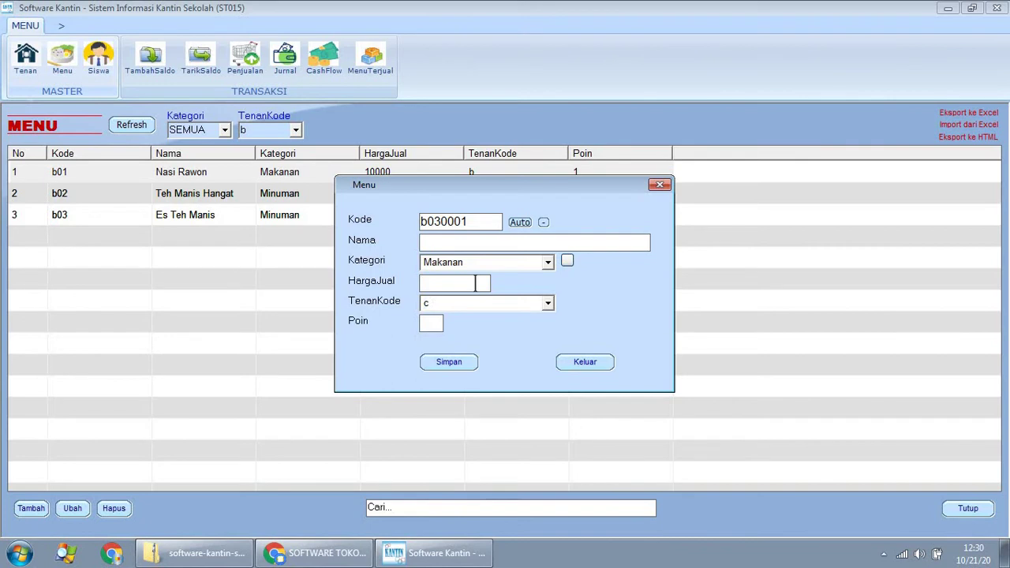
click(478, 240)
text(Pecel Madiun)
click(466, 284)
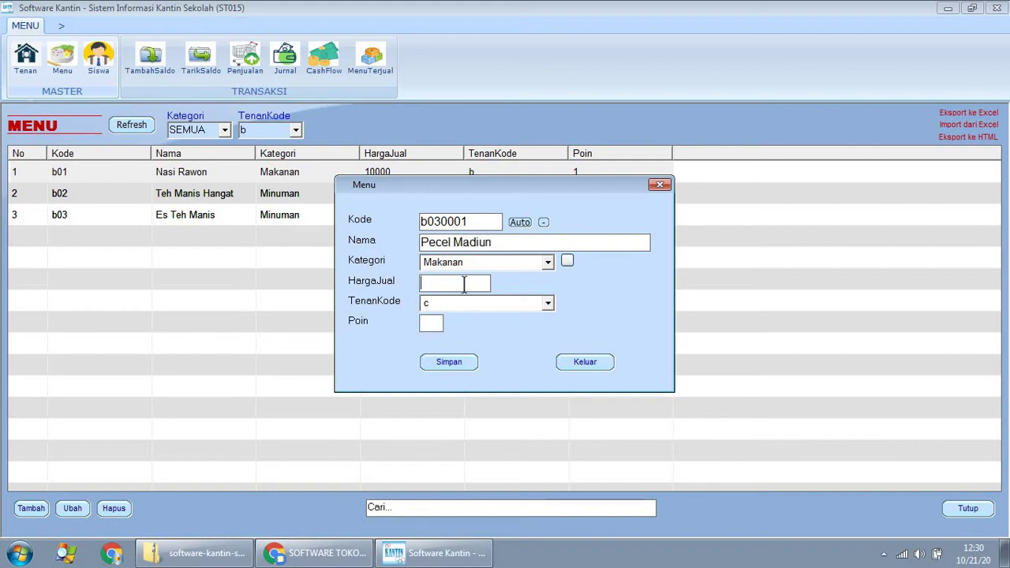
text(7000)
click(435, 322)
text(1)
click(449, 362)
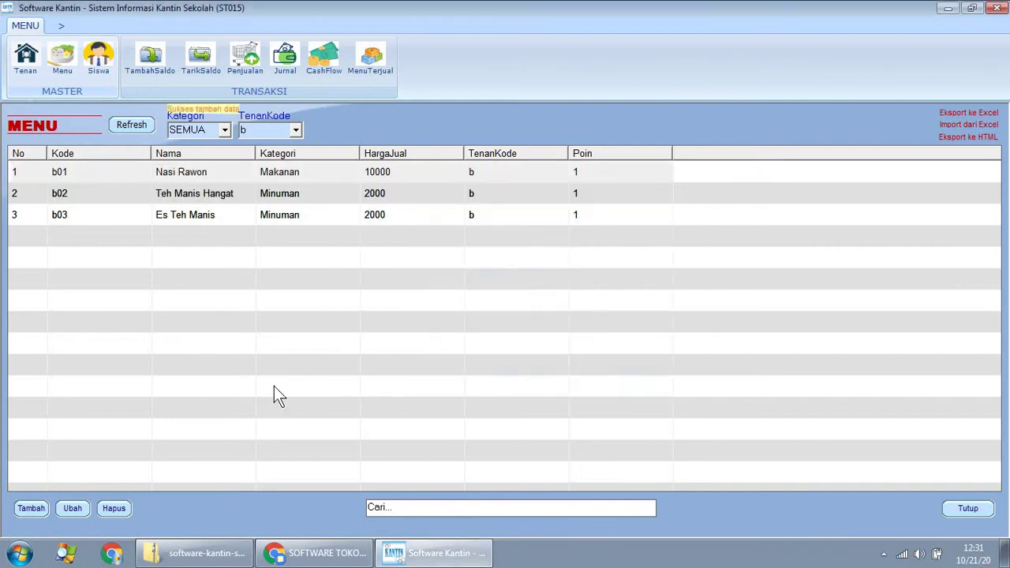
Step: Filter the menu list by tenant code c, then show the items of all tenants again
click(296, 130)
click(69, 432)
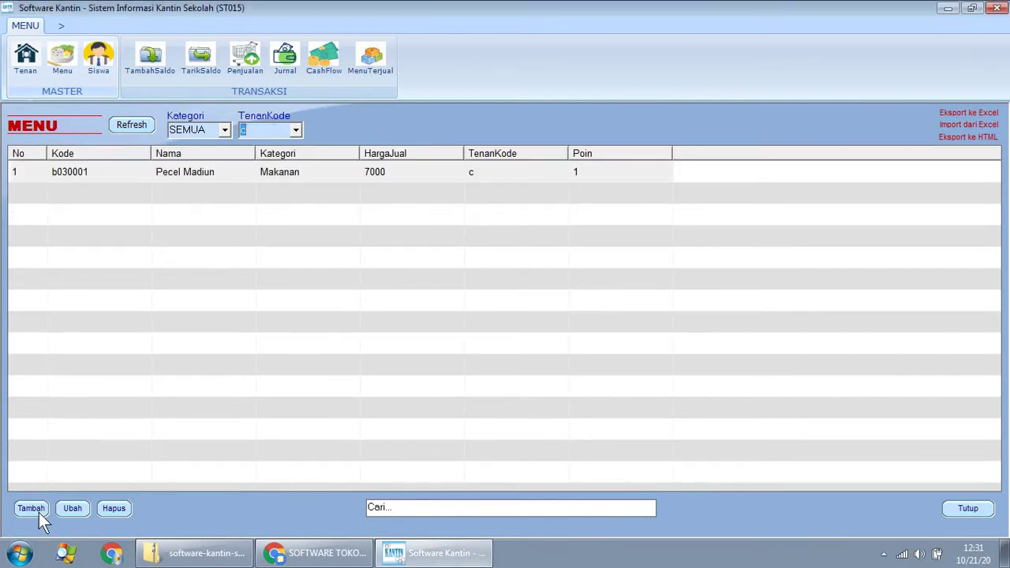
click(30, 505)
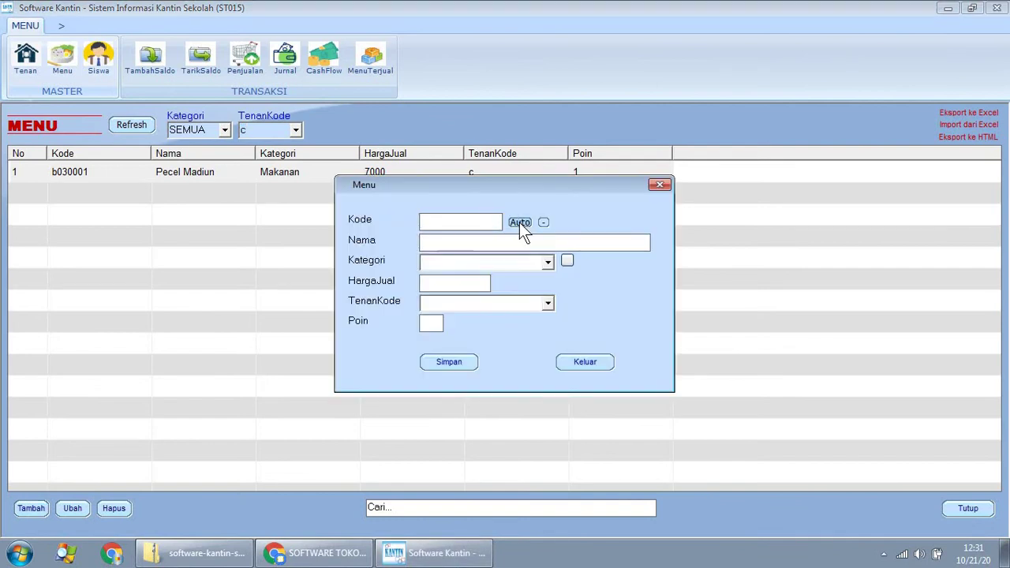
click(660, 186)
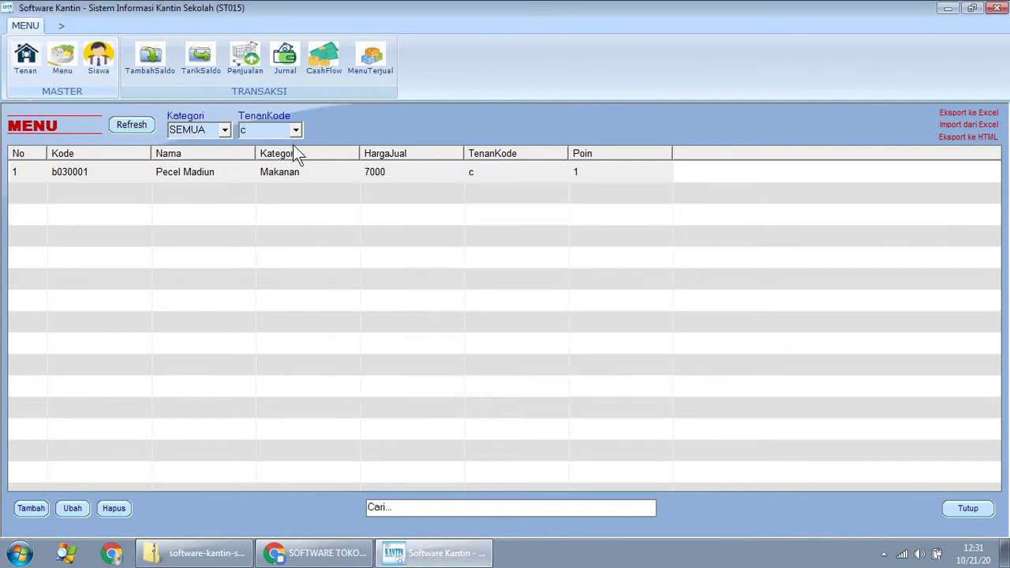
click(294, 130)
click(276, 147)
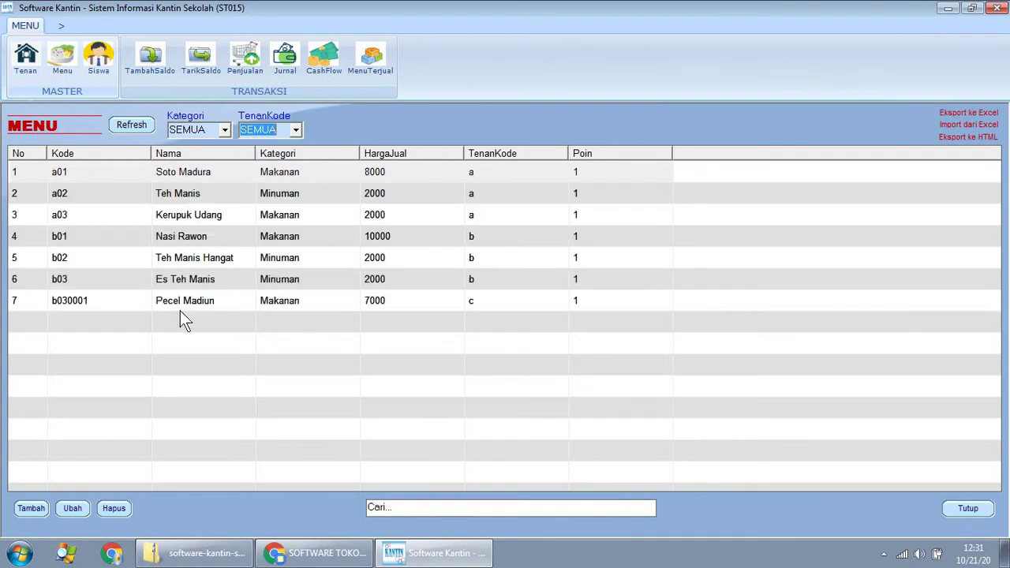
Step: Change the code of the Pecel Madiun menu item to c01 and save it
double_click(112, 302)
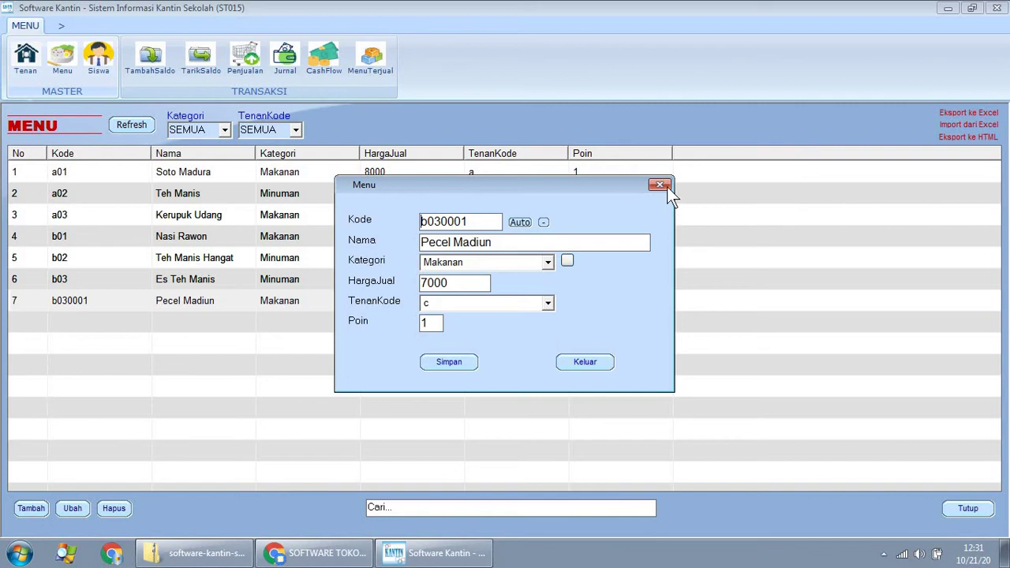
double_click(495, 221)
text(c01)
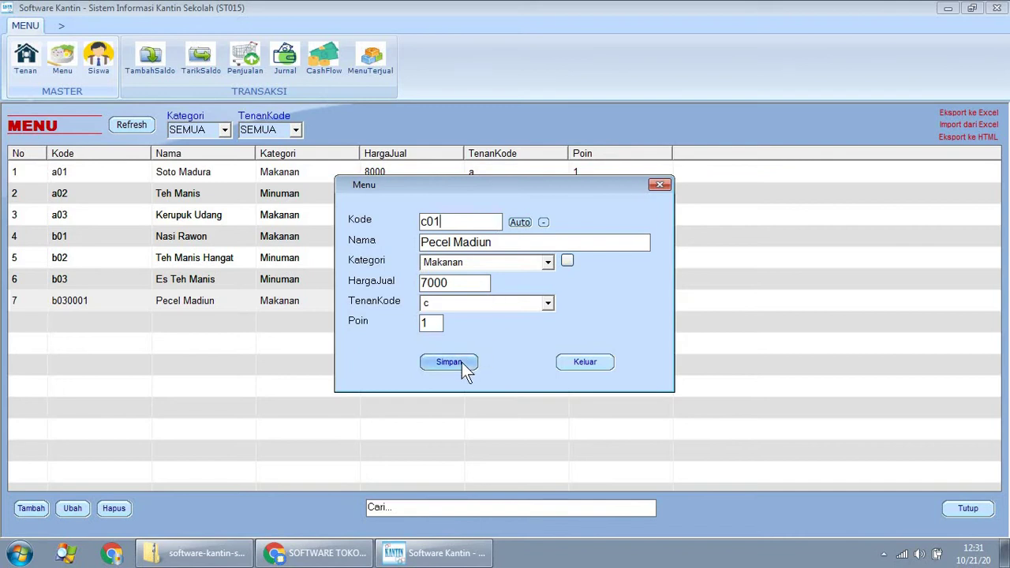
click(461, 362)
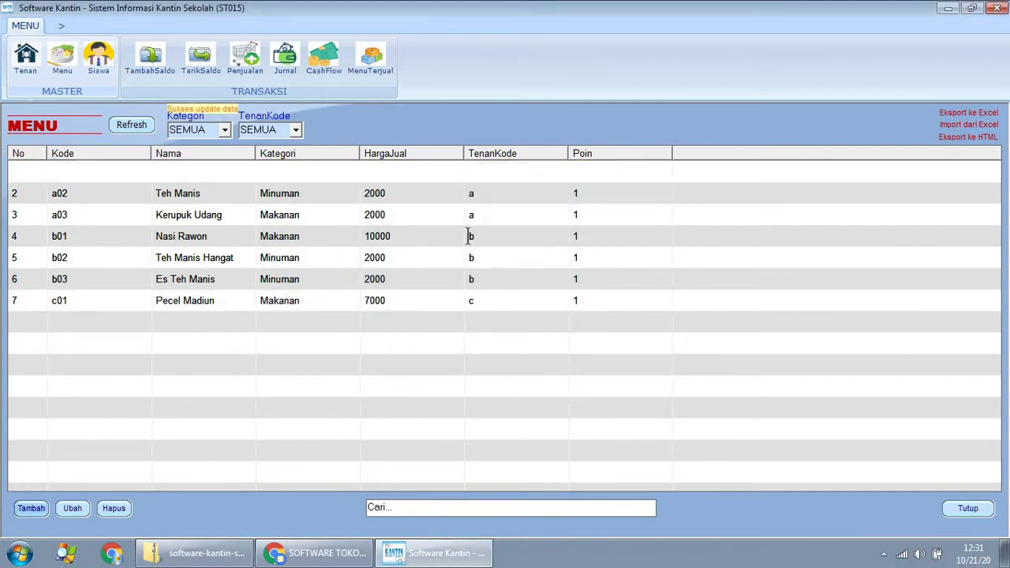
Step: Start another menu item with code c02, name Pecel Blitar and category Makanan
click(478, 223)
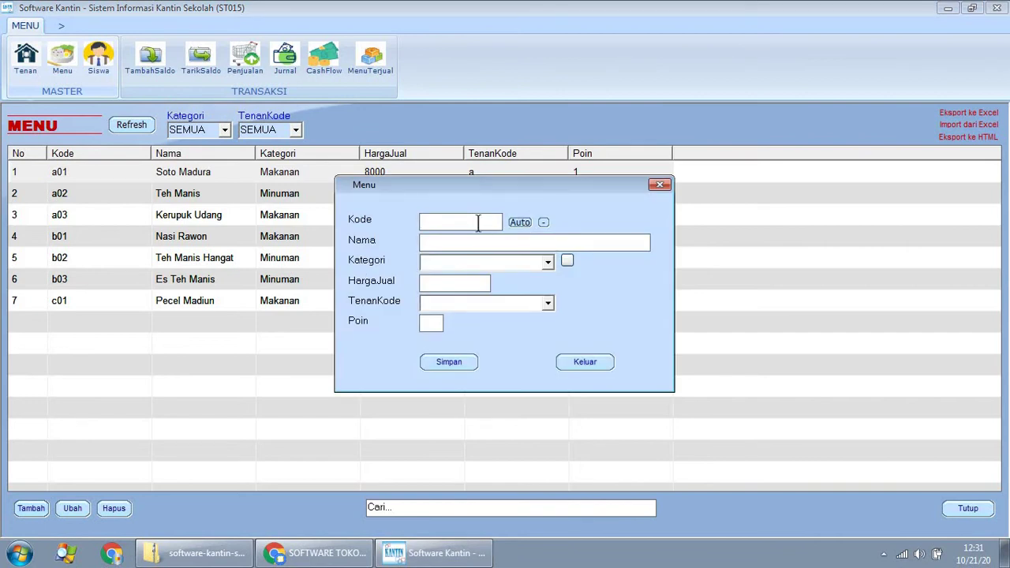
text(c02)
click(470, 245)
text(Pecel Blitar)
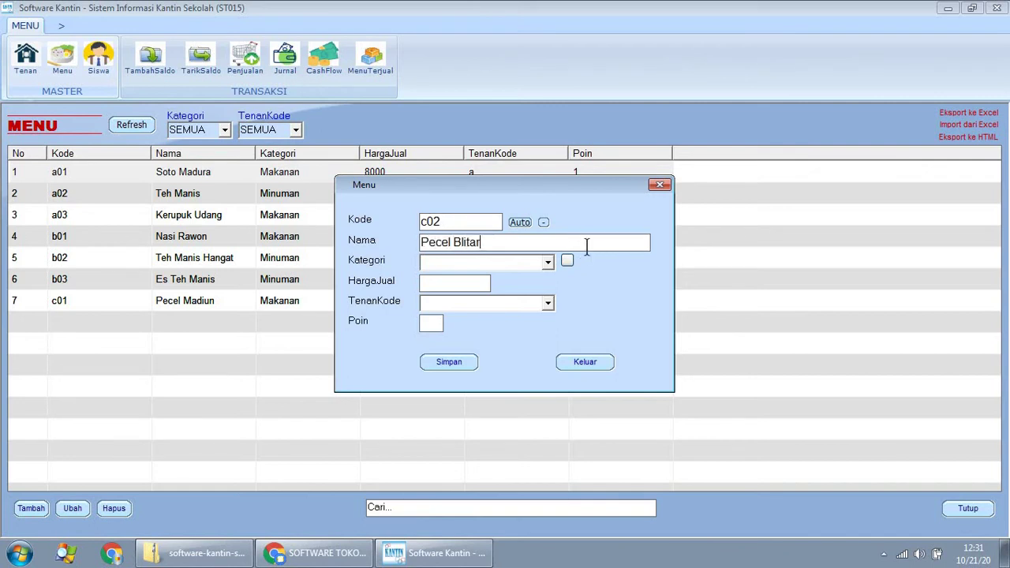
click(533, 268)
click(477, 277)
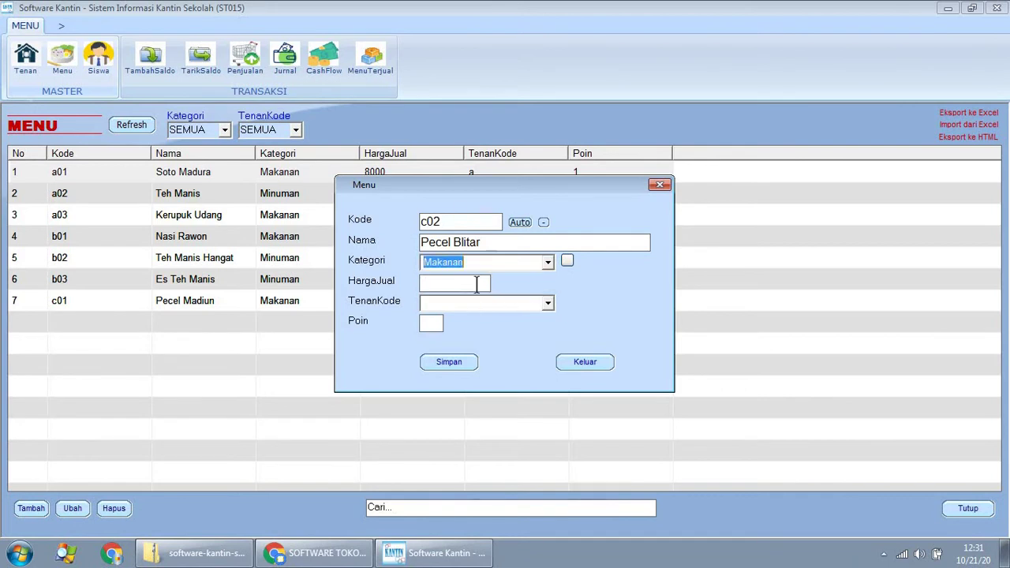
Step: Give Pecel Blitar a selling price of 7000, tenant code c and 1 point, and save it
click(476, 284)
text(7)
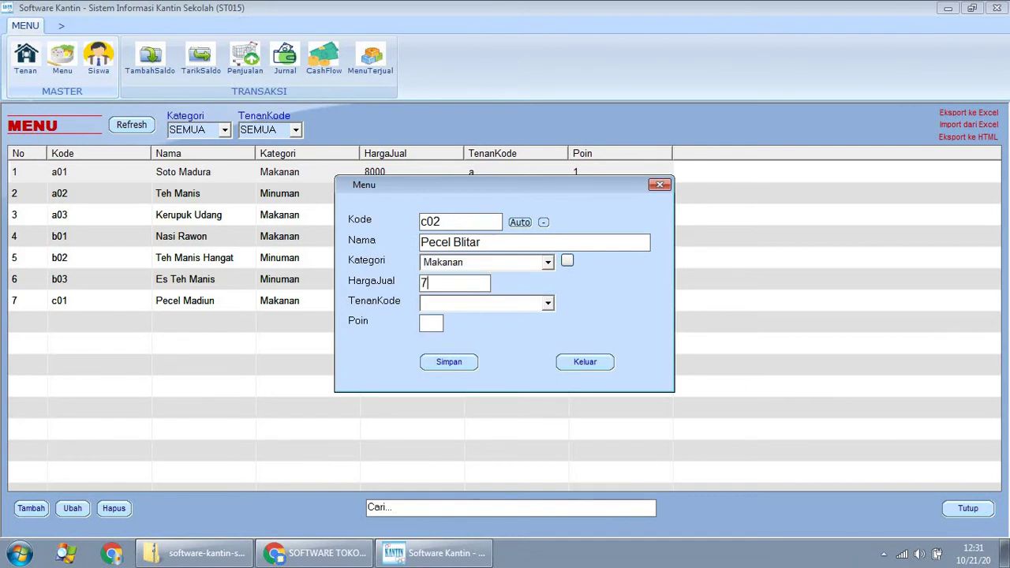
text(000)
click(545, 306)
click(463, 339)
click(429, 324)
text(1)
click(459, 361)
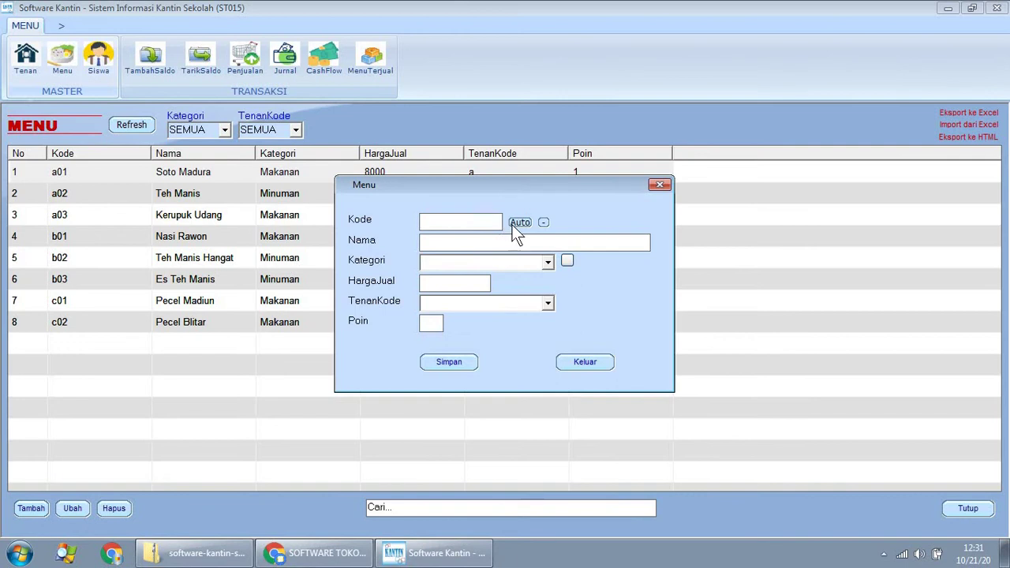
Step: Enter code c03, name Teh Manis and tenant code c for a new menu item
text(c)
text(03)
text(Teh Mani)
text(s)
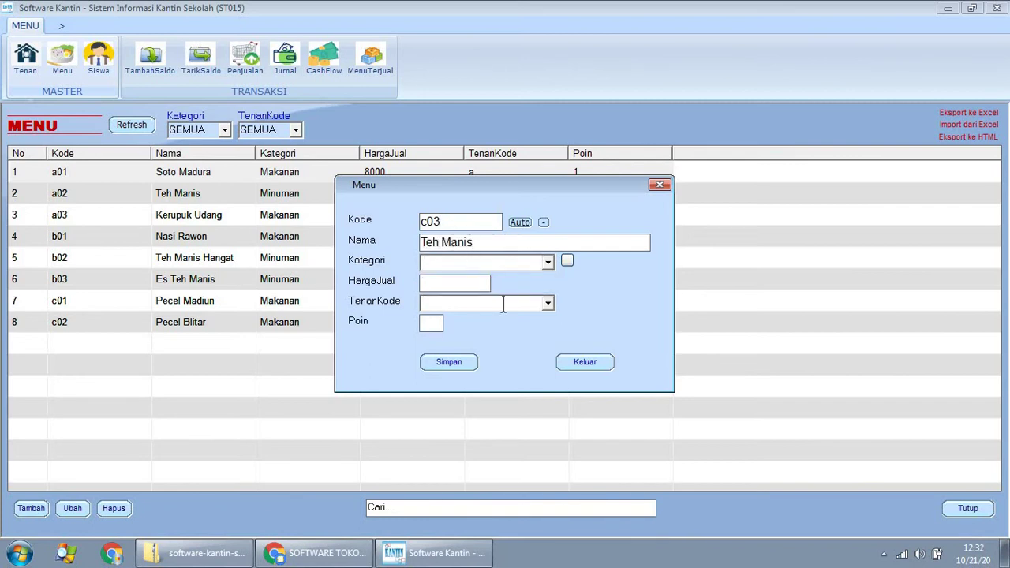
click(548, 305)
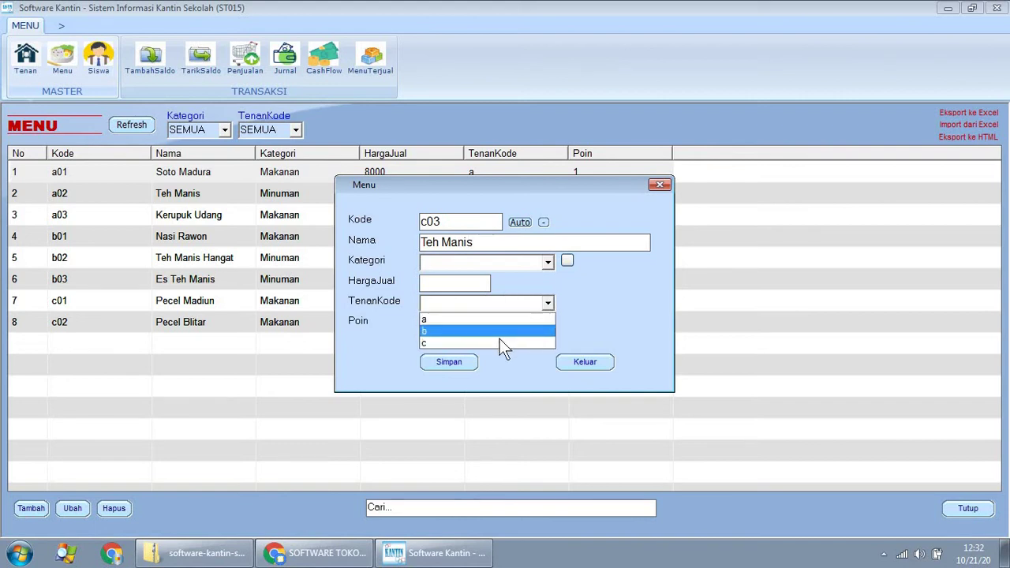
click(493, 342)
Step: Set the selling price of Teh Manis to 2000, its category to Minuman and its points to 1, and save it
click(464, 284)
text(2000)
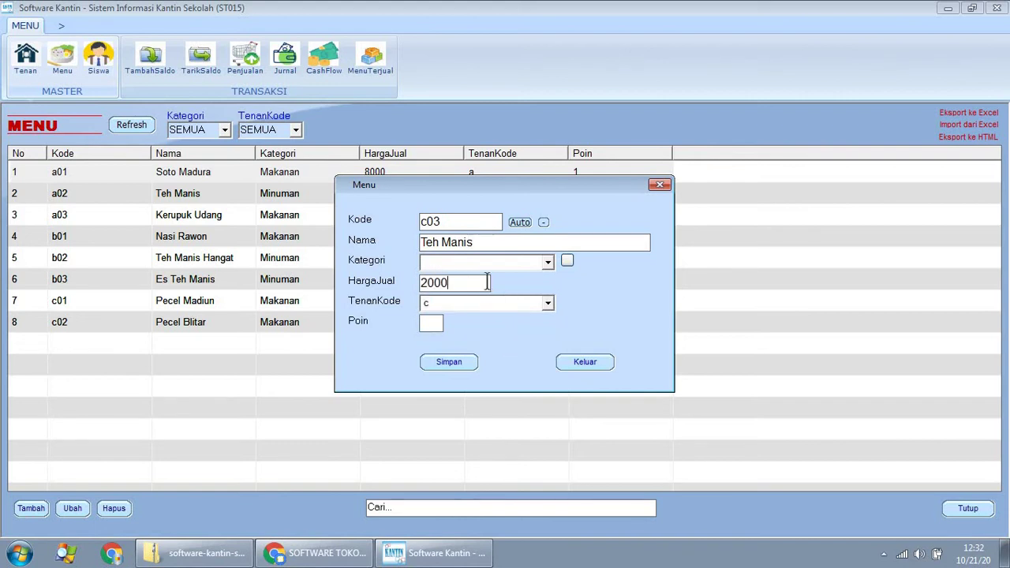
click(547, 264)
click(462, 290)
click(431, 323)
text(1)
click(444, 365)
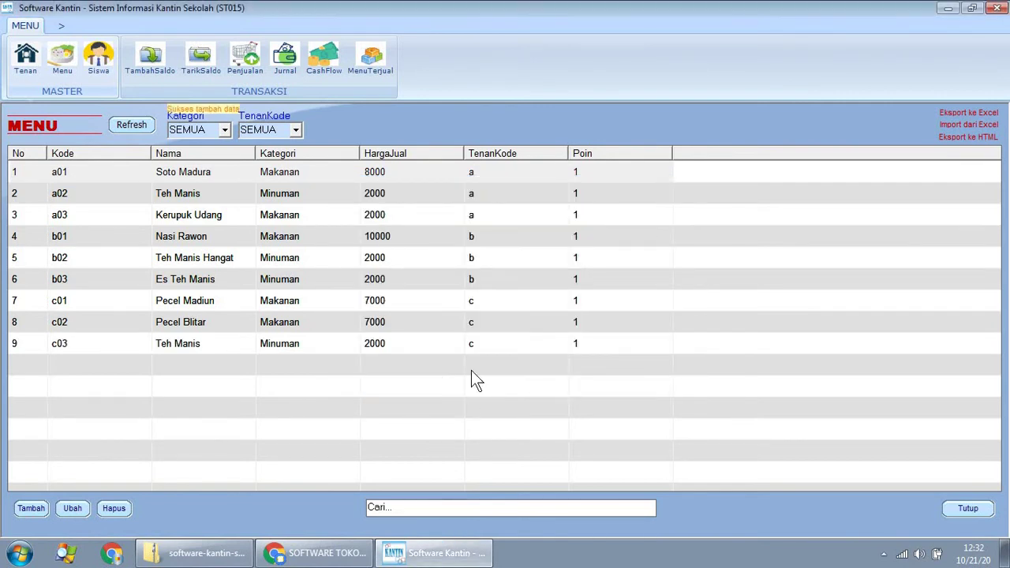
Step: View the tenant, menu and student master lists one after another
click(25, 60)
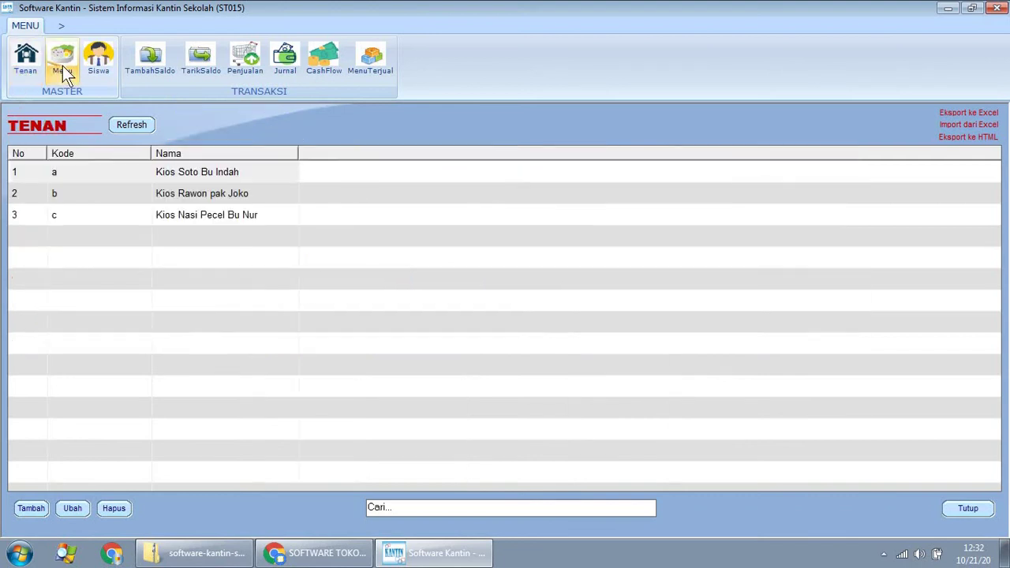
click(68, 64)
click(96, 62)
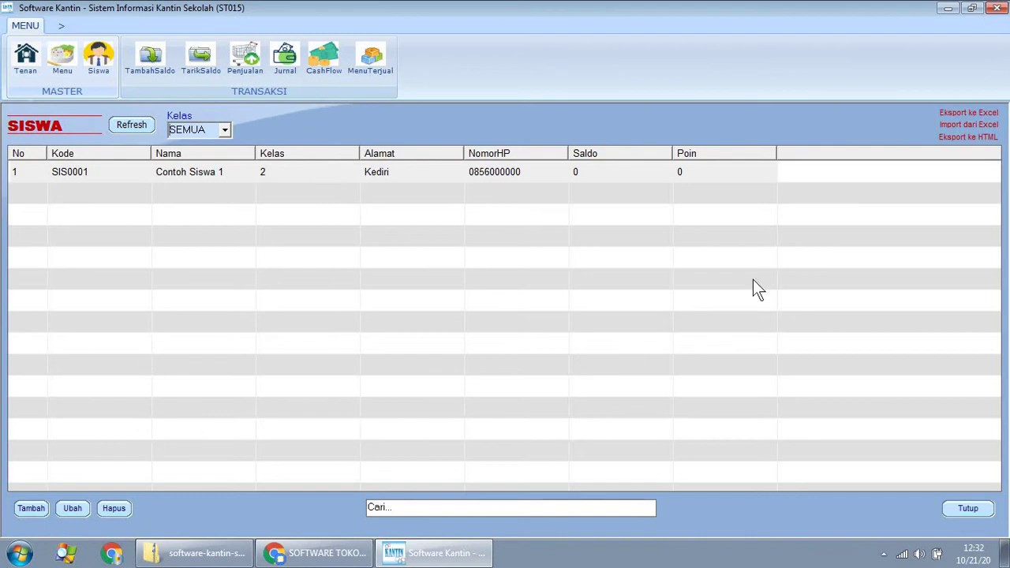
Step: Look at the student Excel import page and the blank student form, and close the student list
click(944, 126)
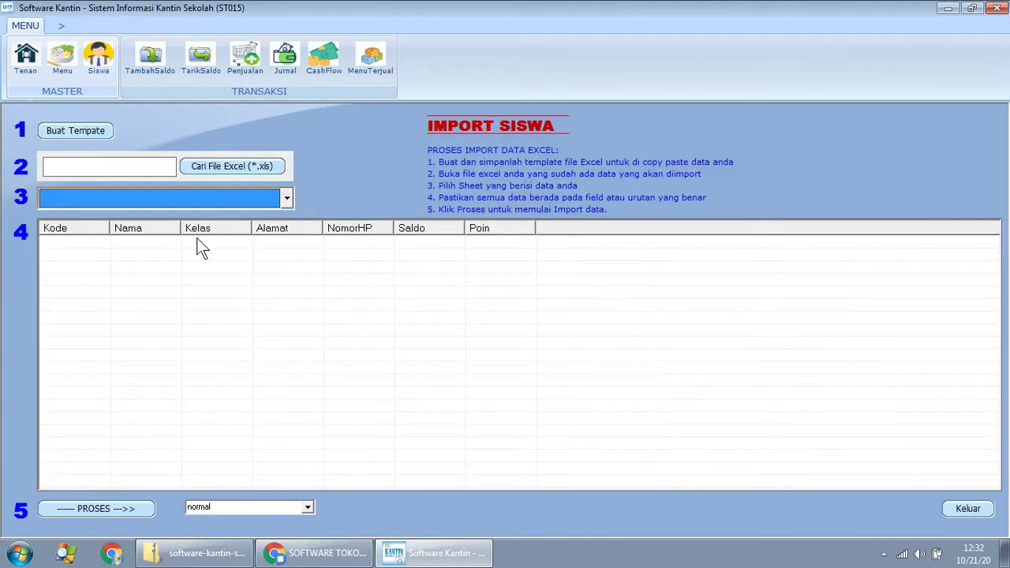
click(100, 69)
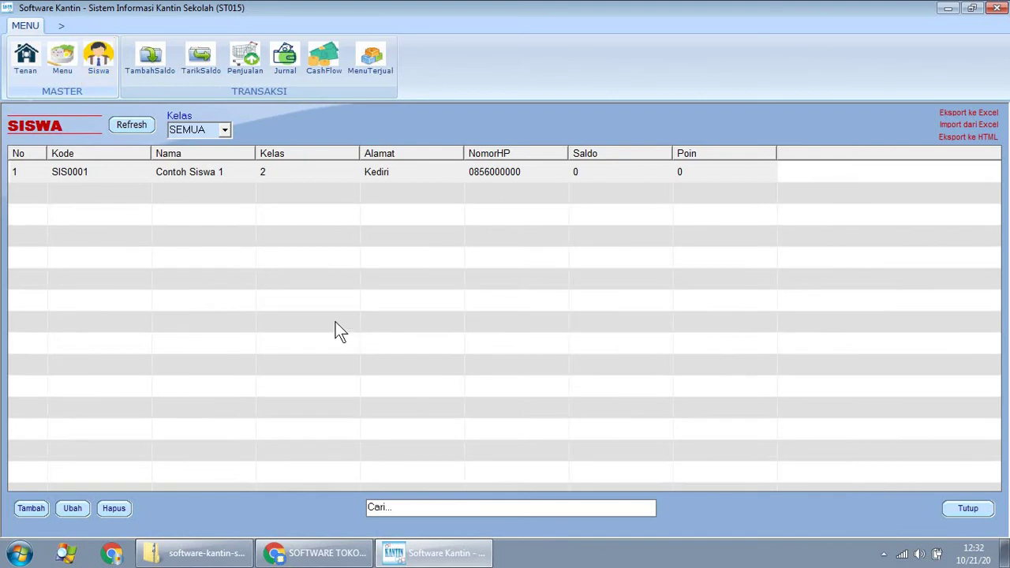
click(24, 508)
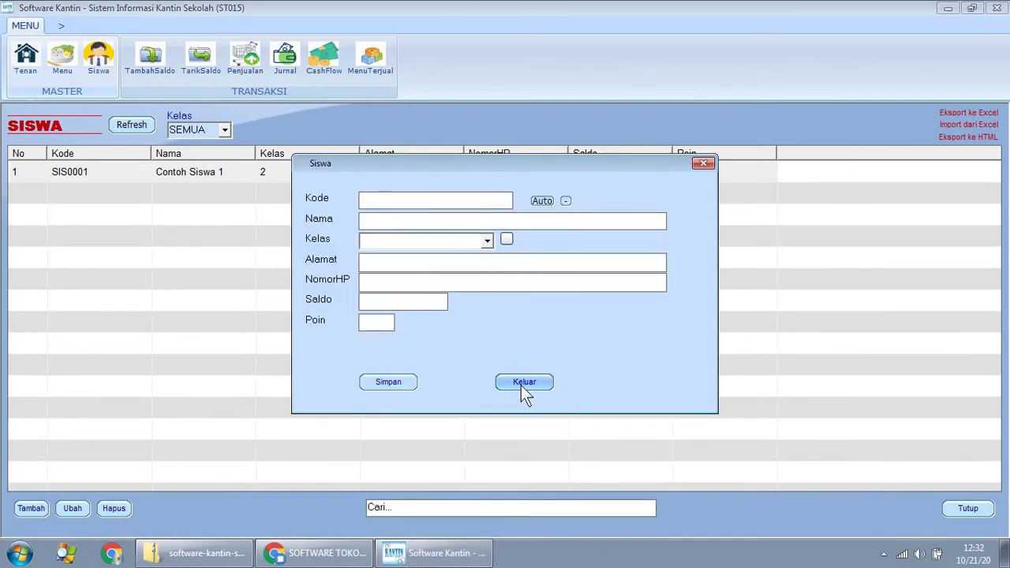
key(Escape)
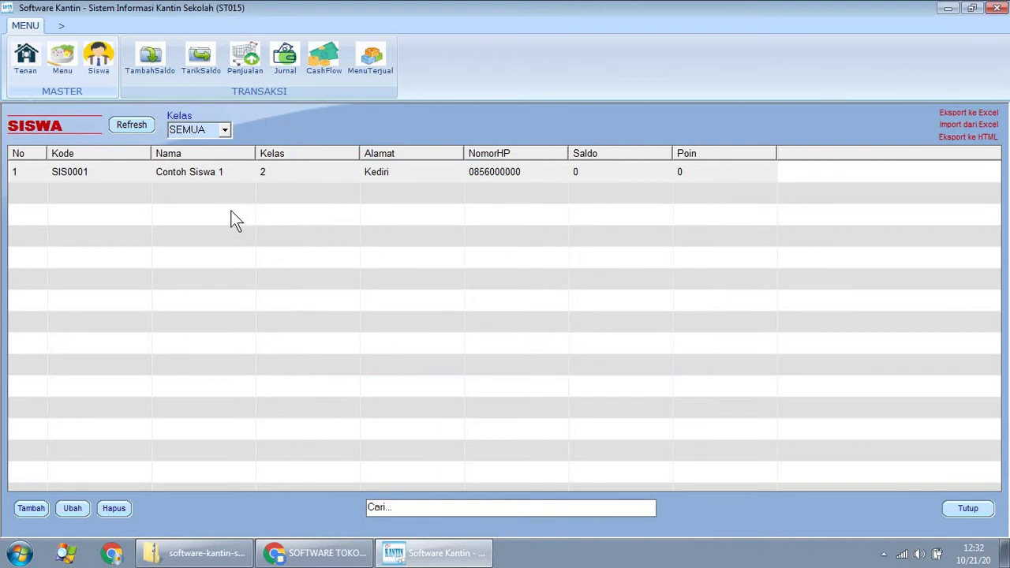
click(954, 504)
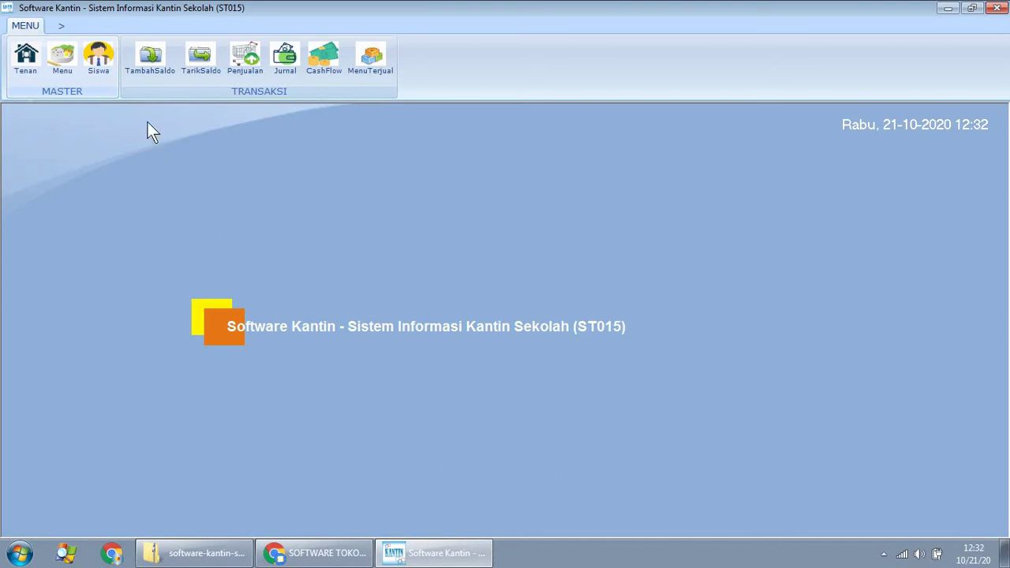
Step: Record and save a new balance top-up of 500000 for the student Contoh Siswa 1
click(139, 61)
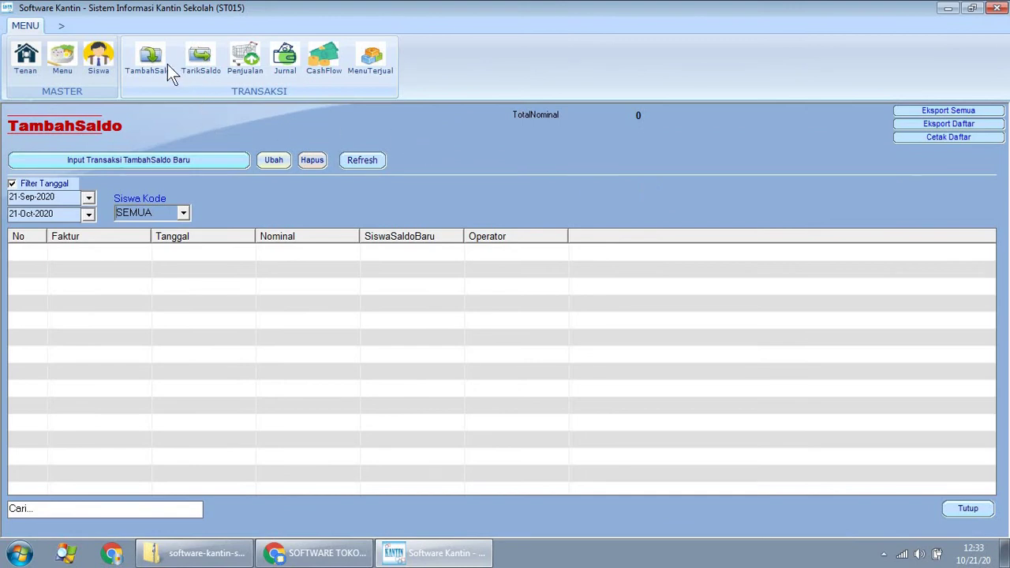
click(130, 166)
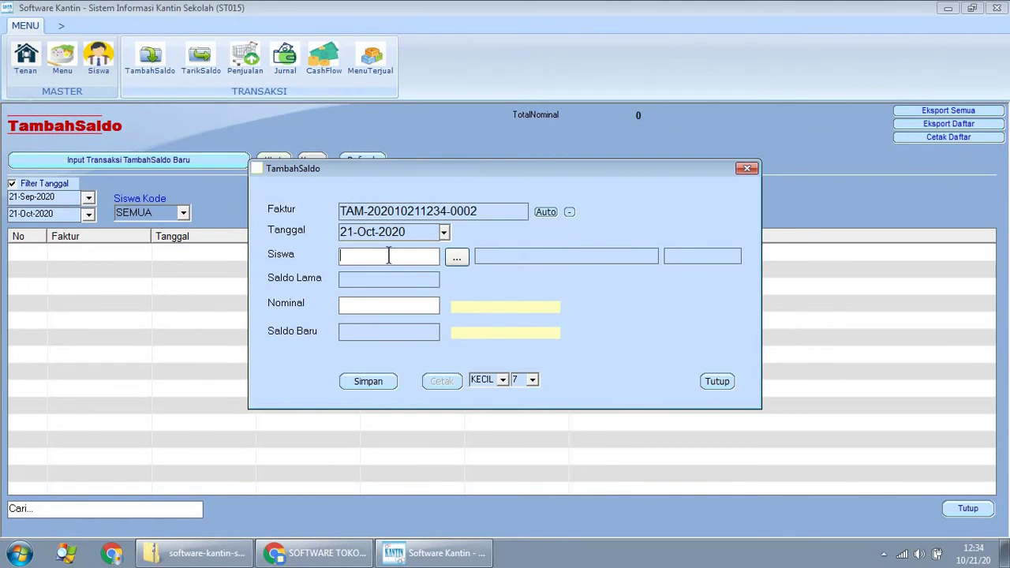
click(455, 259)
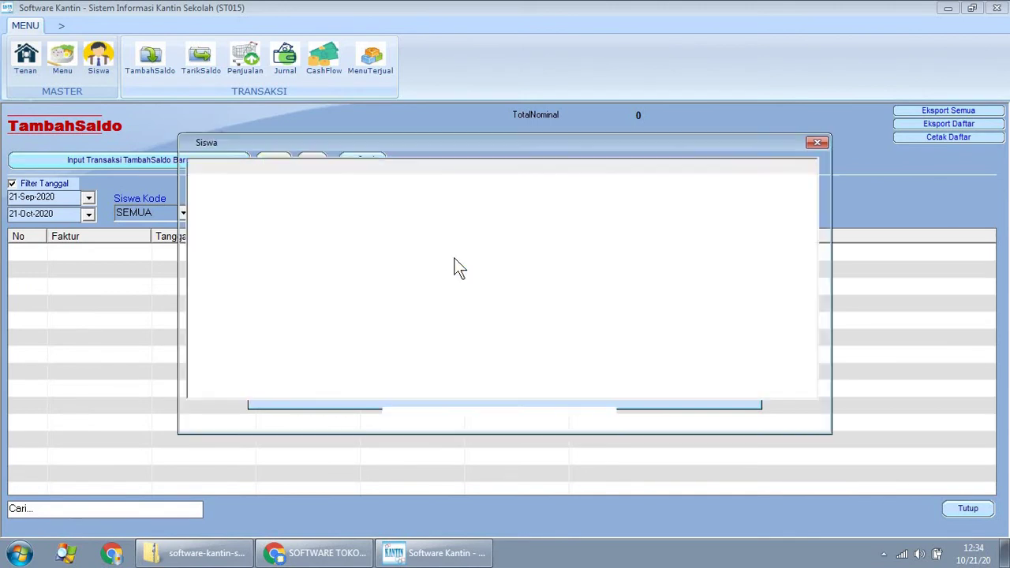
key(Down)
key(Return)
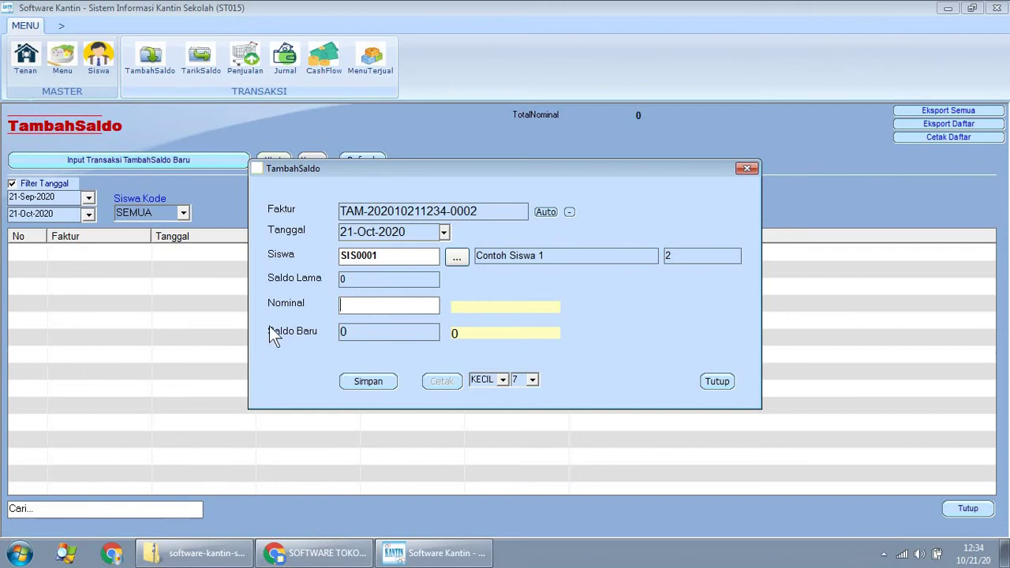
text(50000)
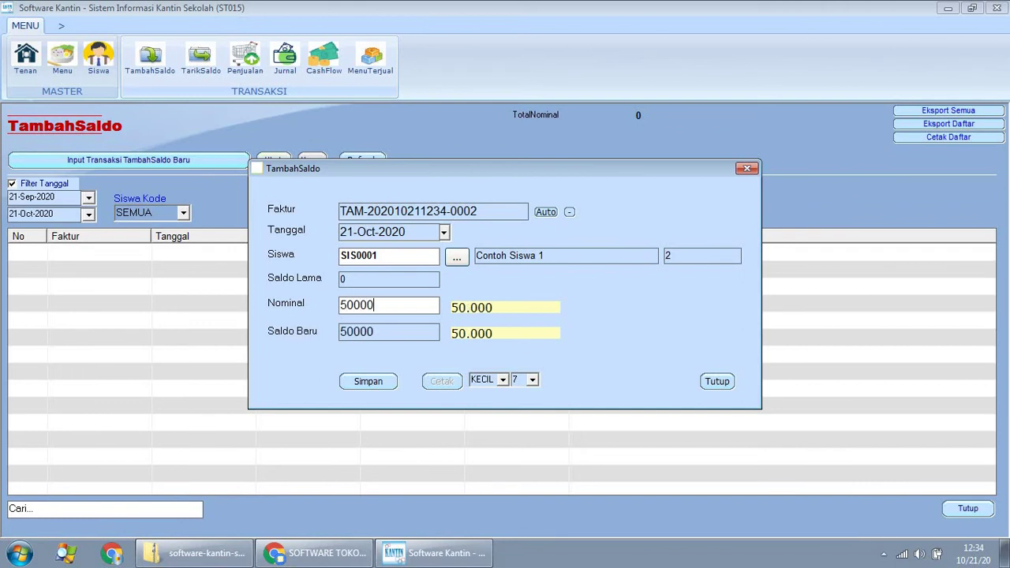
text(0)
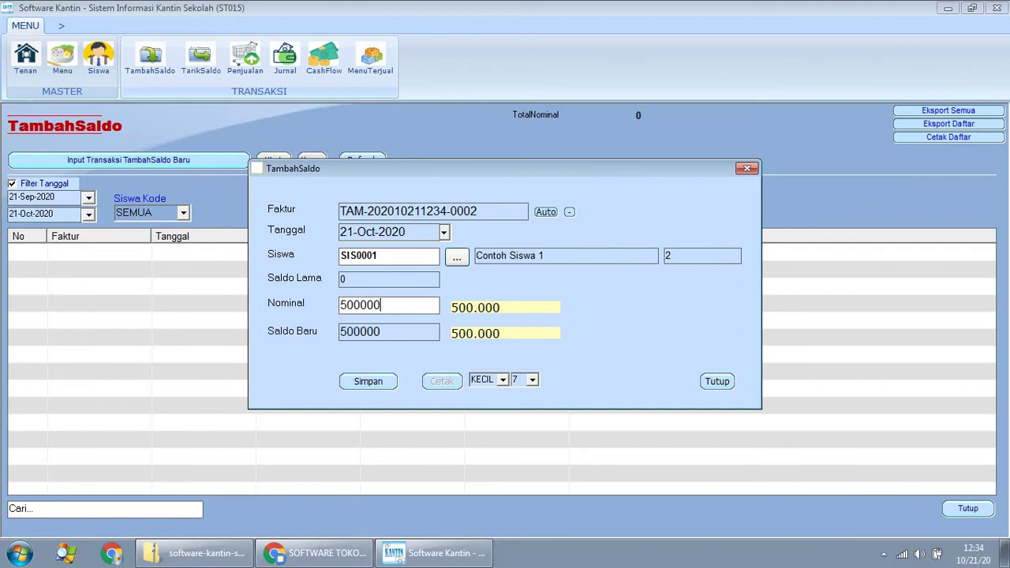
click(377, 384)
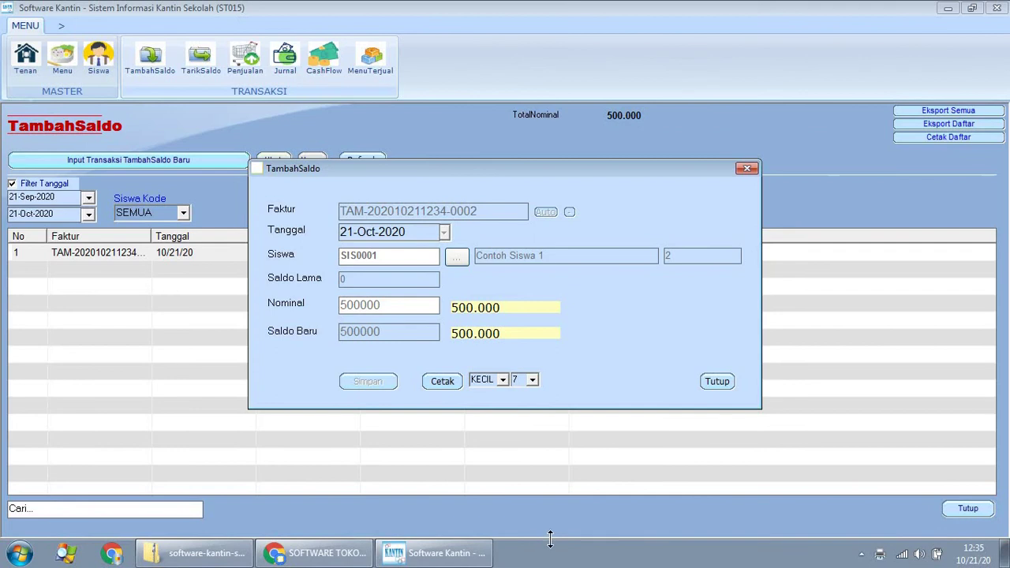
Step: Read through the printed top-up receipt, and close it together with the top-up form
scroll(526, 372, down, 5)
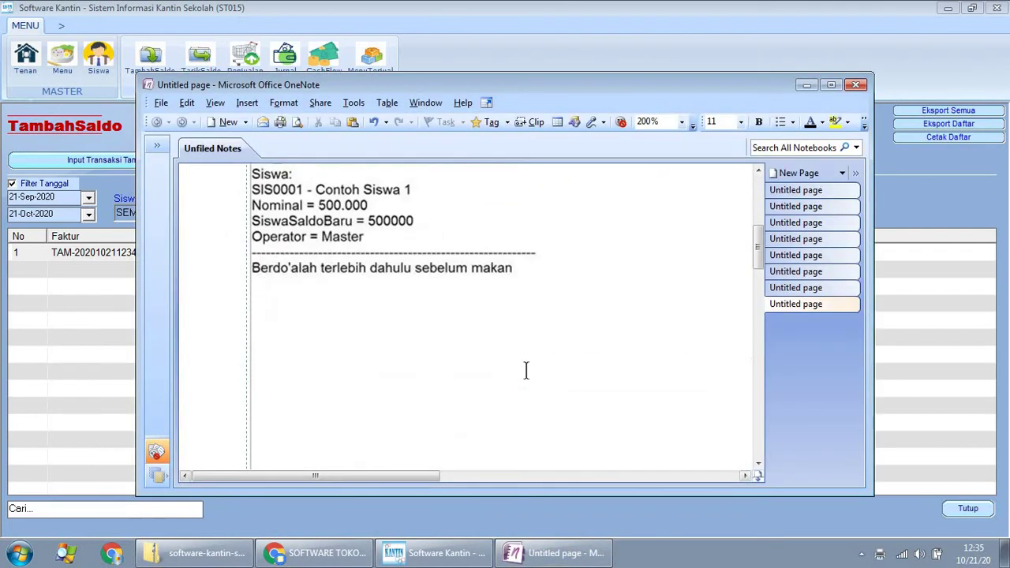
scroll(525, 372, up, 5)
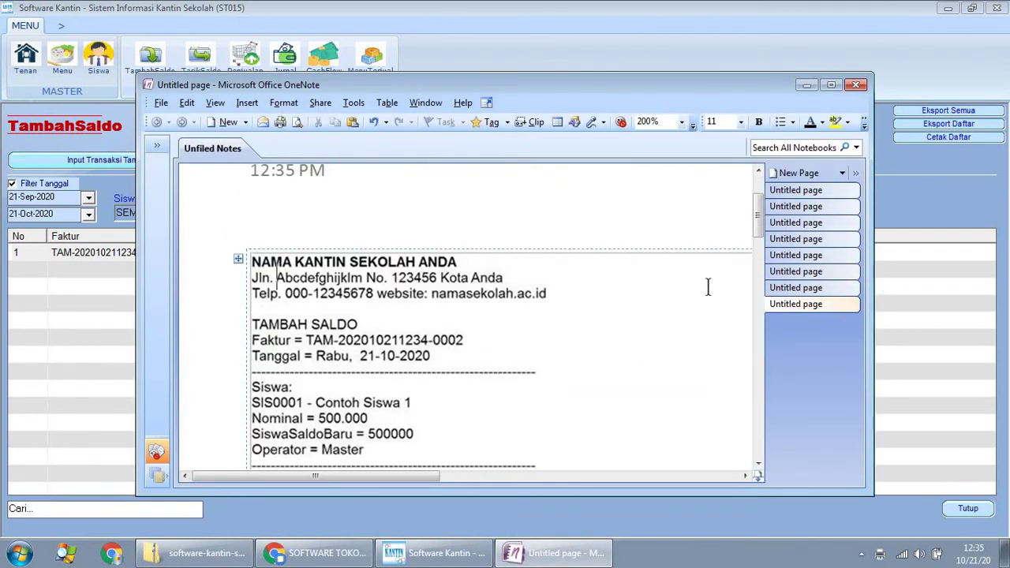
scroll(705, 277, down, 2)
scroll(676, 276, up, 2)
scroll(419, 357, down, 3)
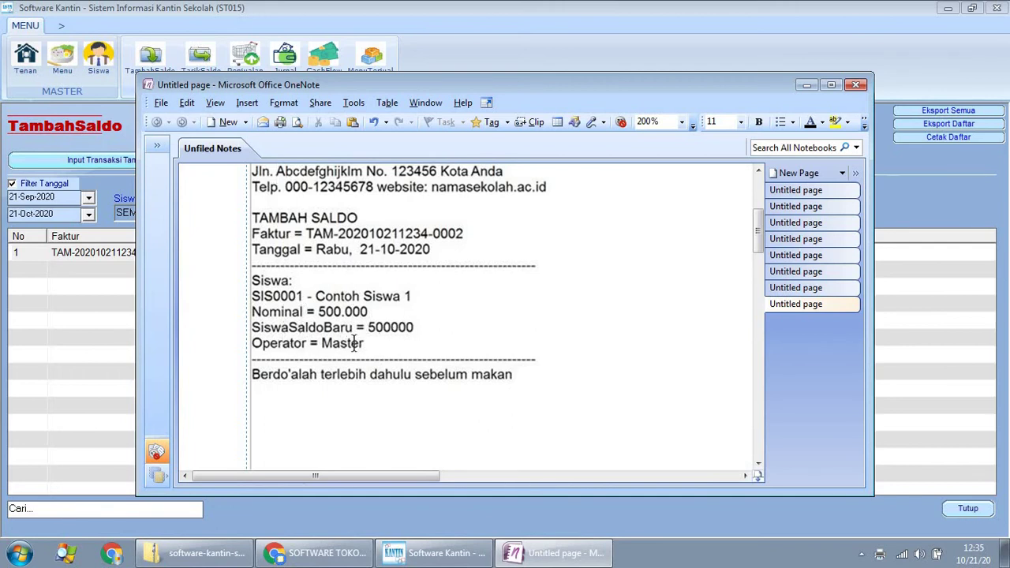
scroll(379, 347, up, 3)
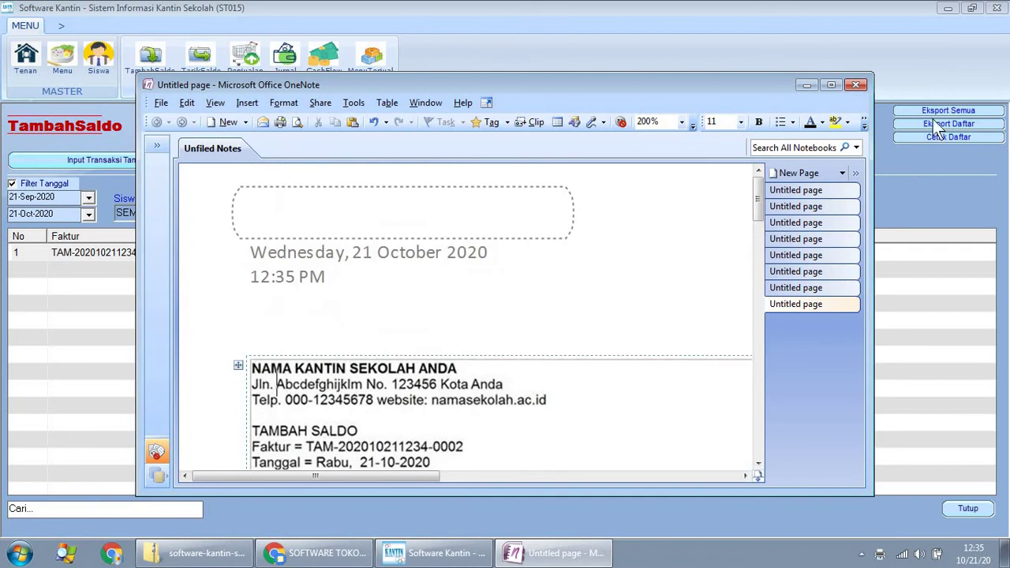
click(857, 85)
click(717, 381)
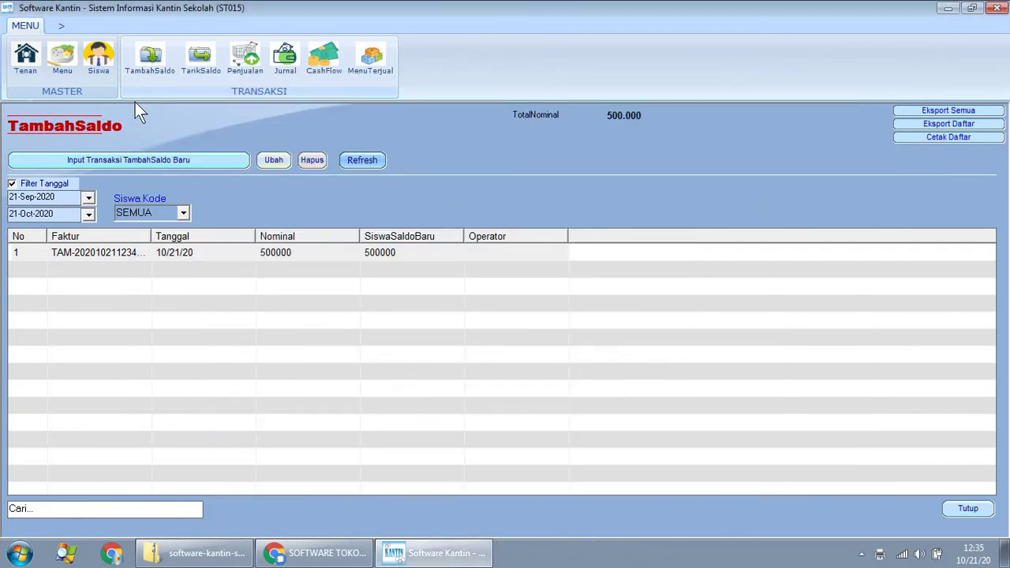
Step: Review the student, sales, CashFlow and journal lists for the top-up, widening the CashFlow list's Keterangan column to read its description
click(99, 71)
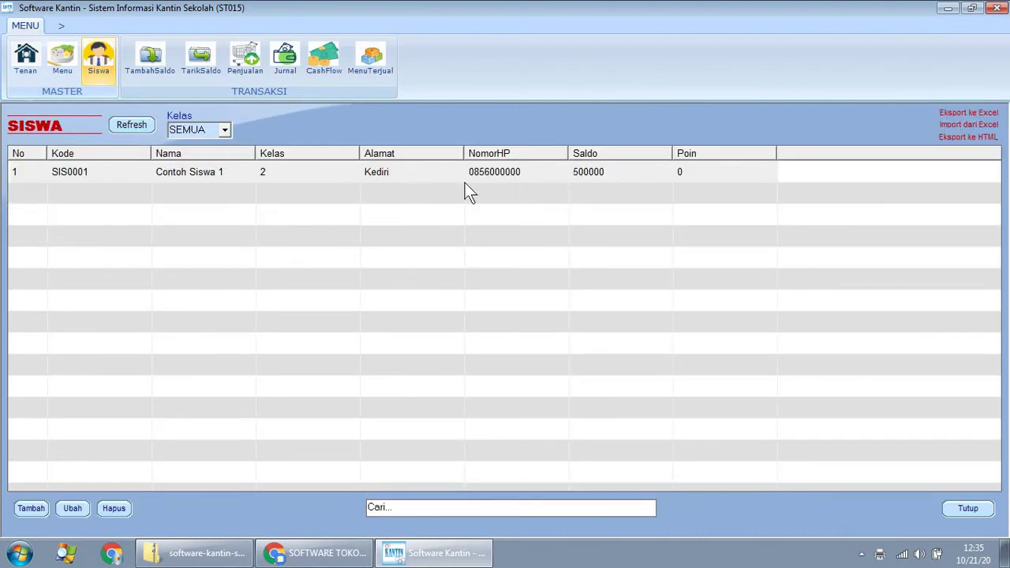
click(241, 67)
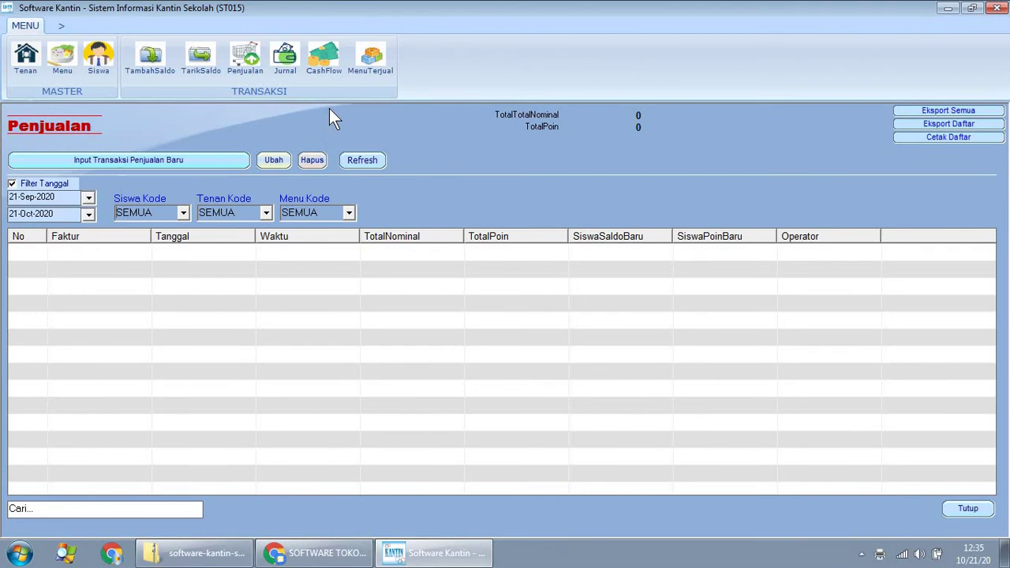
click(323, 64)
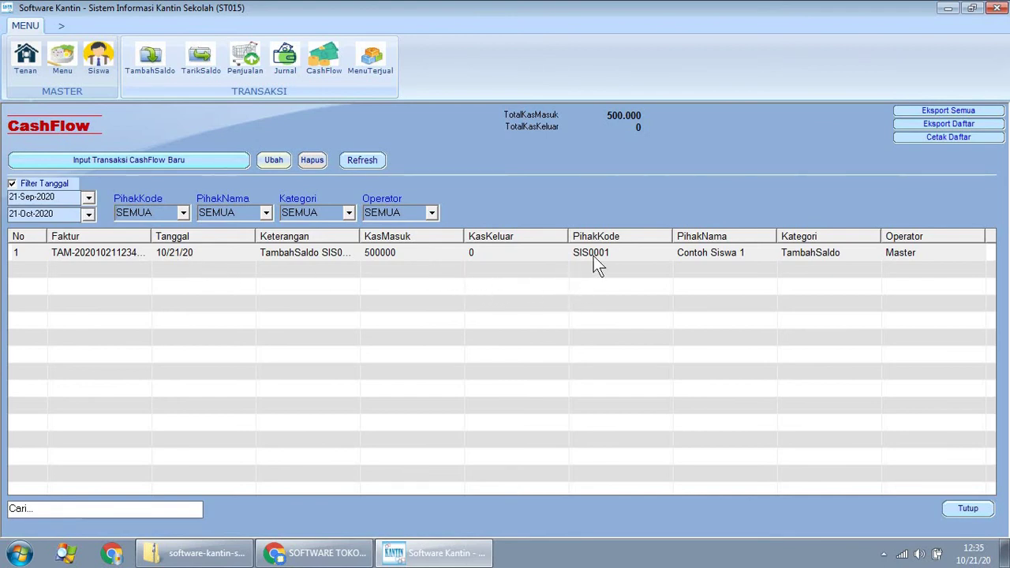
drag(359, 236, 485, 236)
click(90, 253)
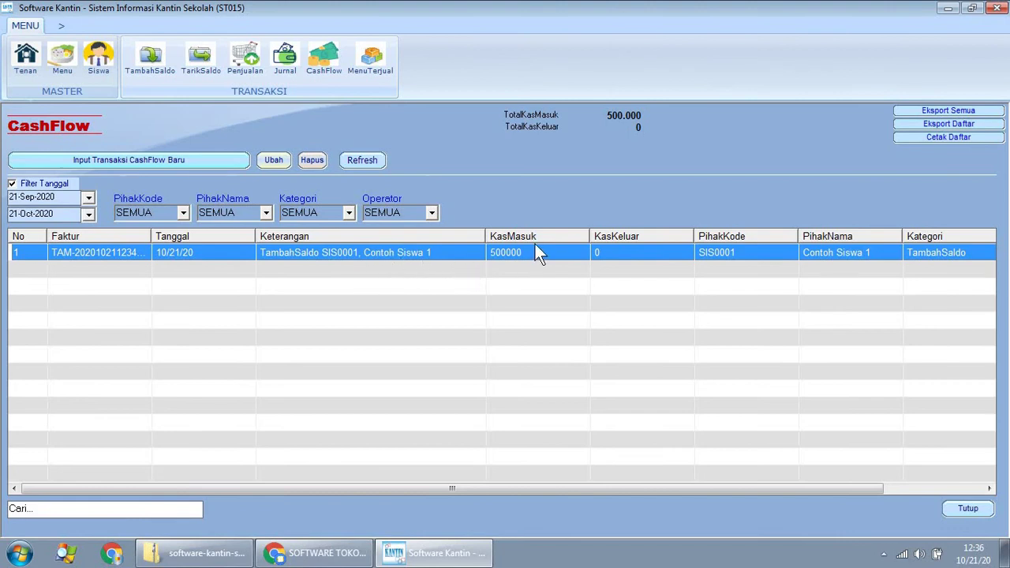
drag(472, 486, 607, 488)
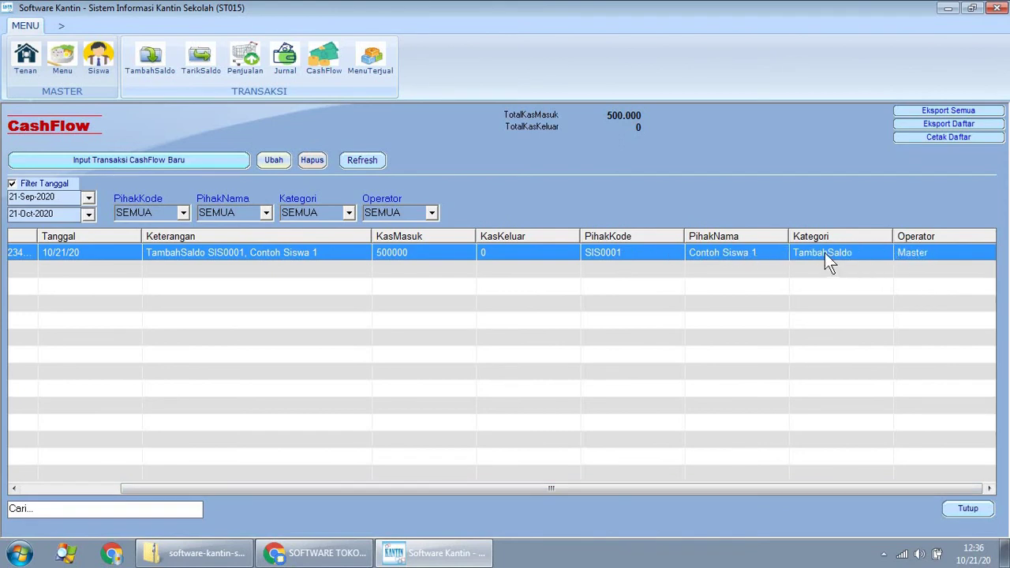
click(967, 508)
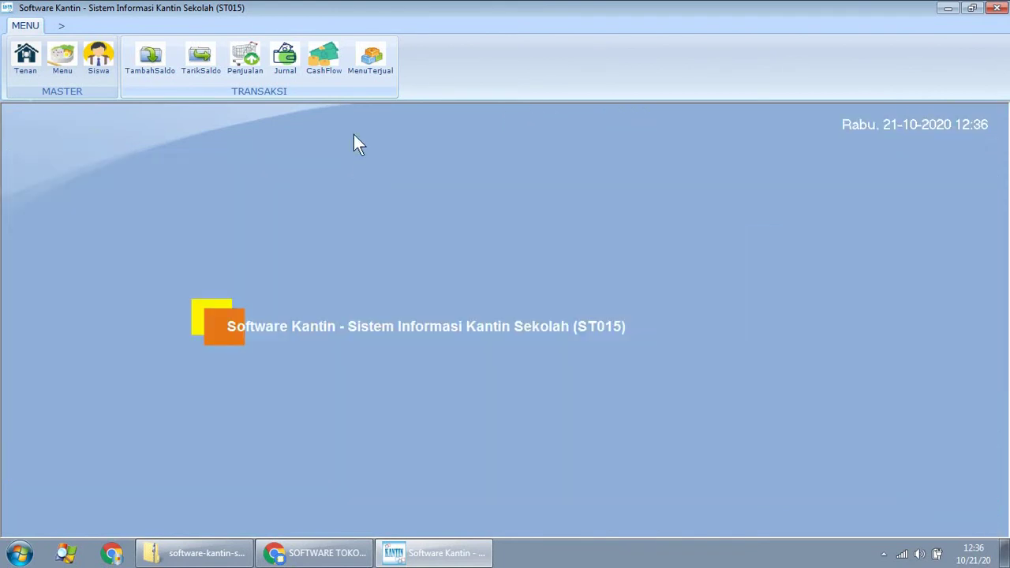
click(278, 61)
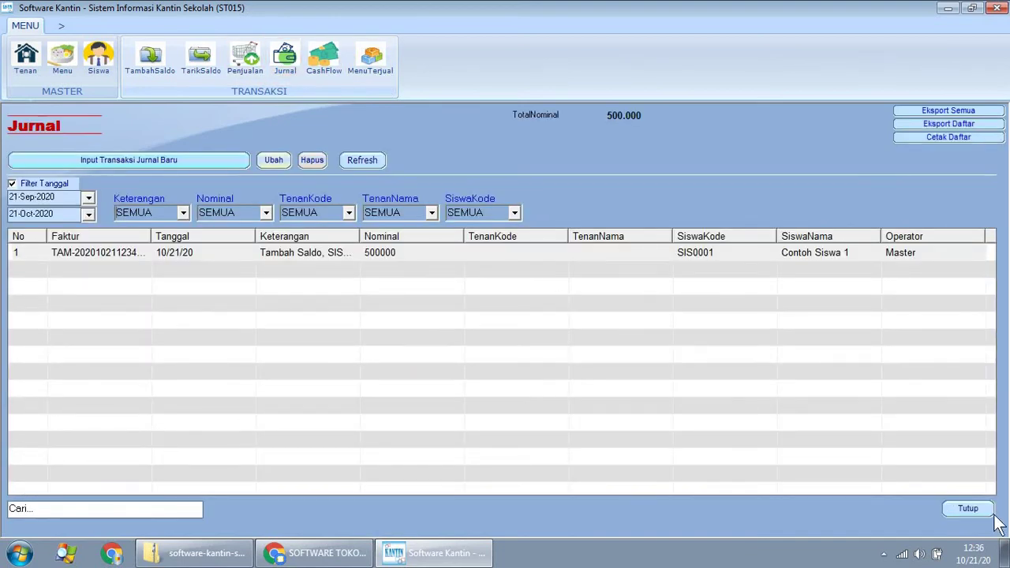
key(Escape)
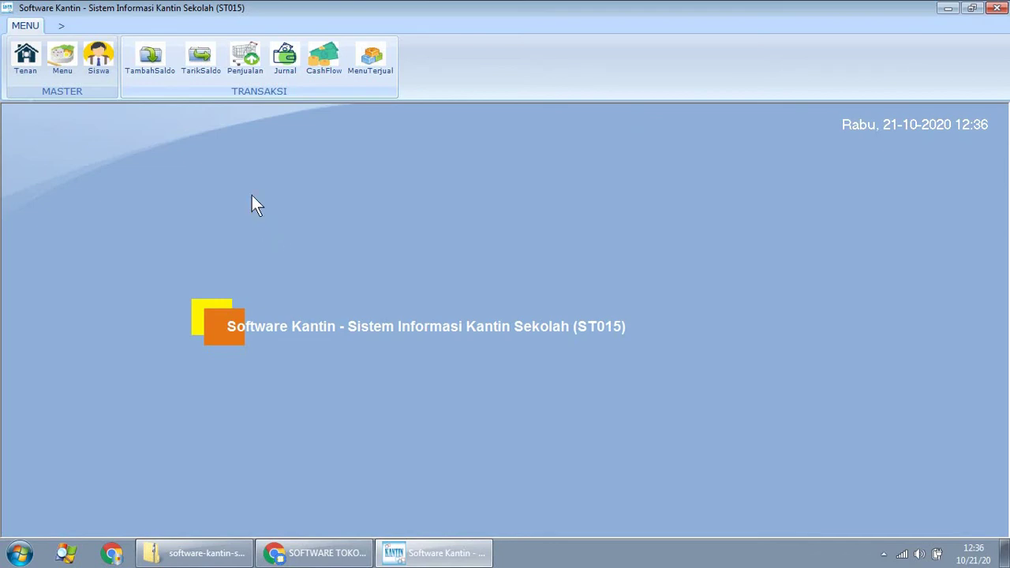
Step: Start a new sales transaction in a maximized form, with tenant a and the student Contoh Siswa 1
click(254, 70)
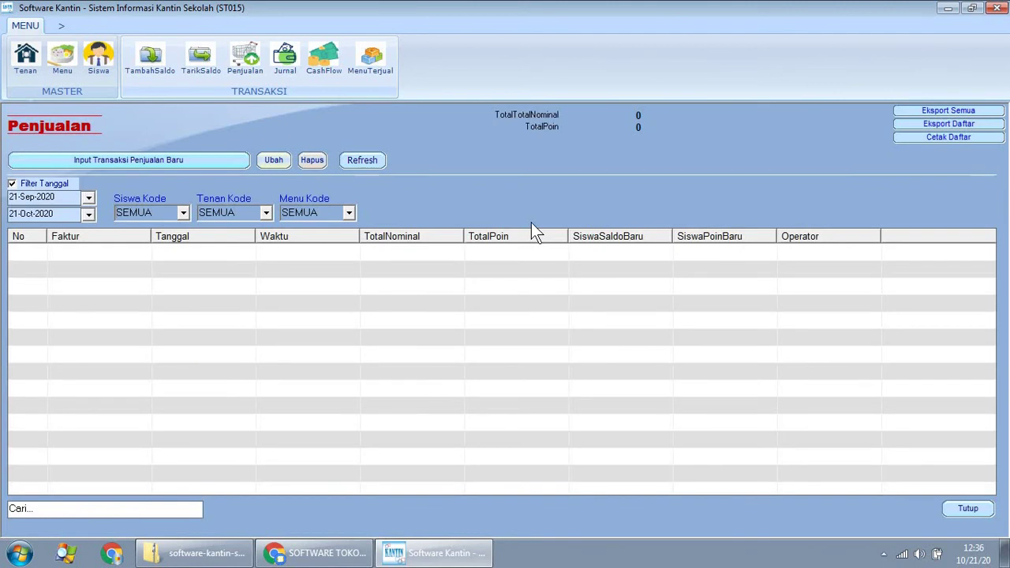
click(199, 161)
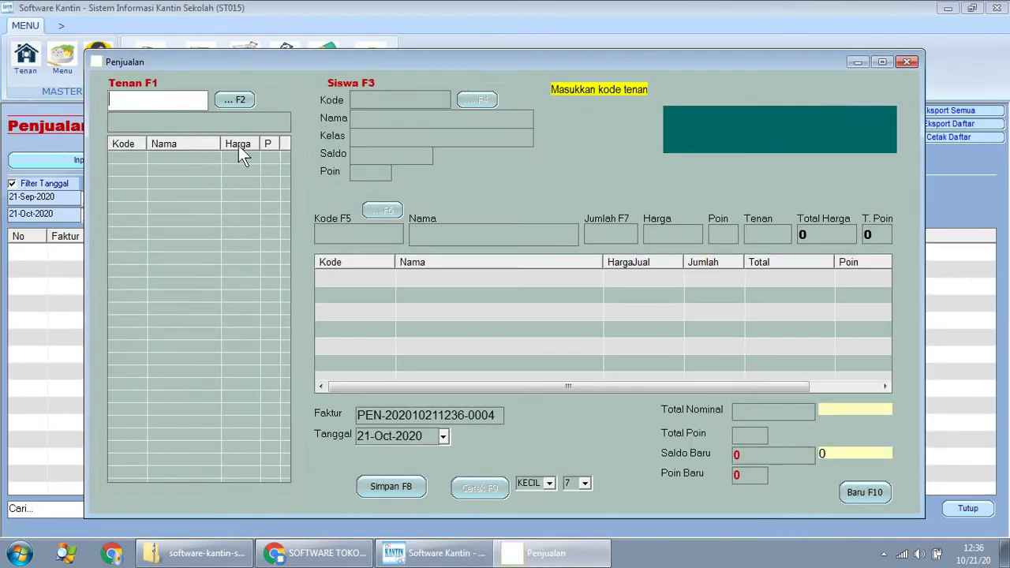
double_click(339, 63)
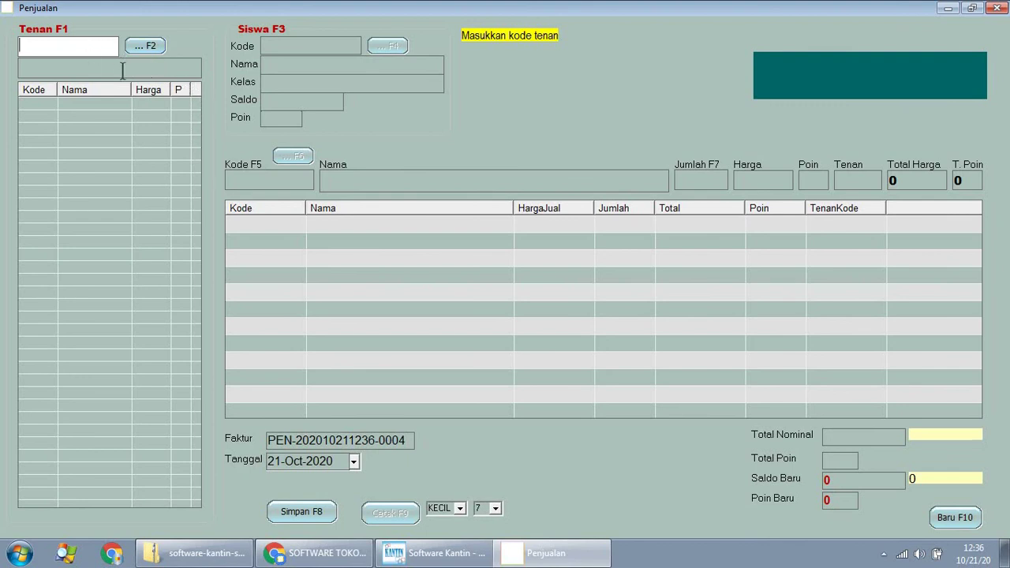
click(147, 47)
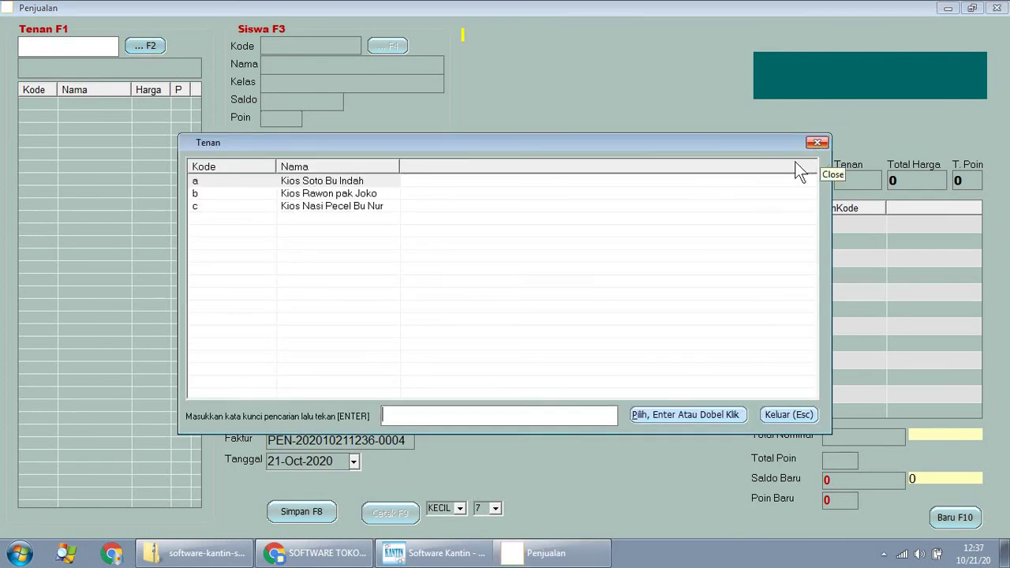
double_click(320, 182)
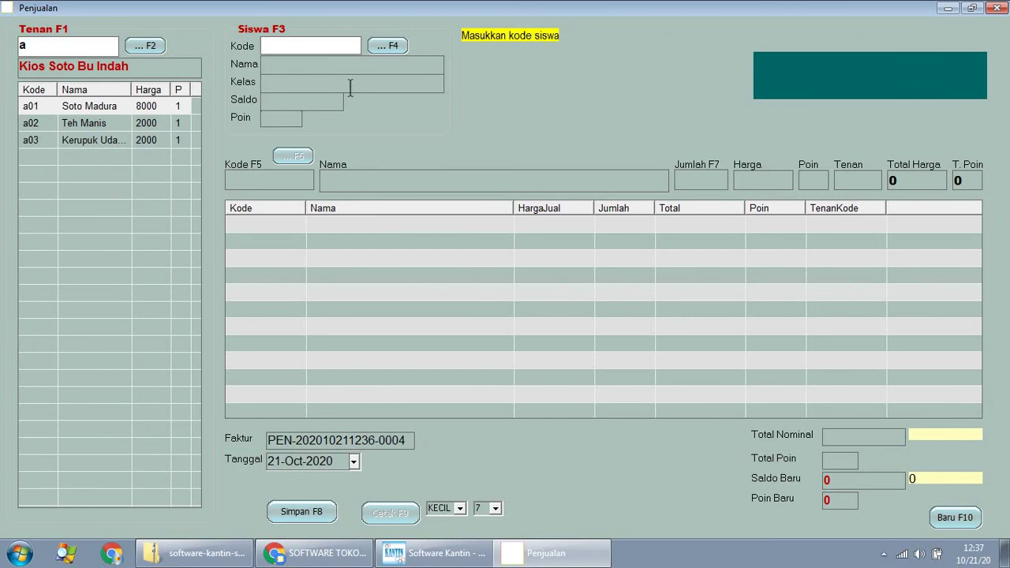
click(388, 46)
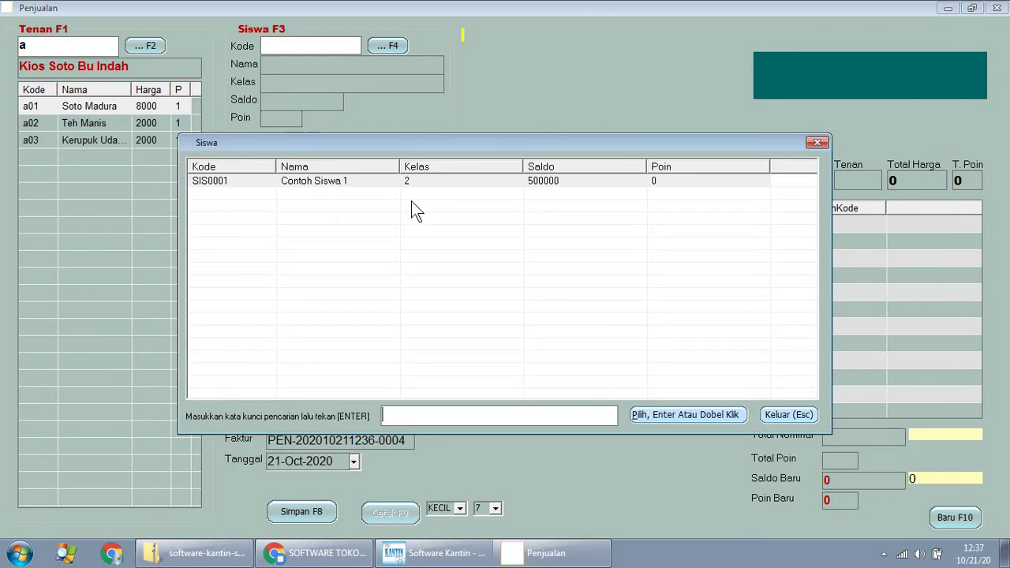
double_click(411, 180)
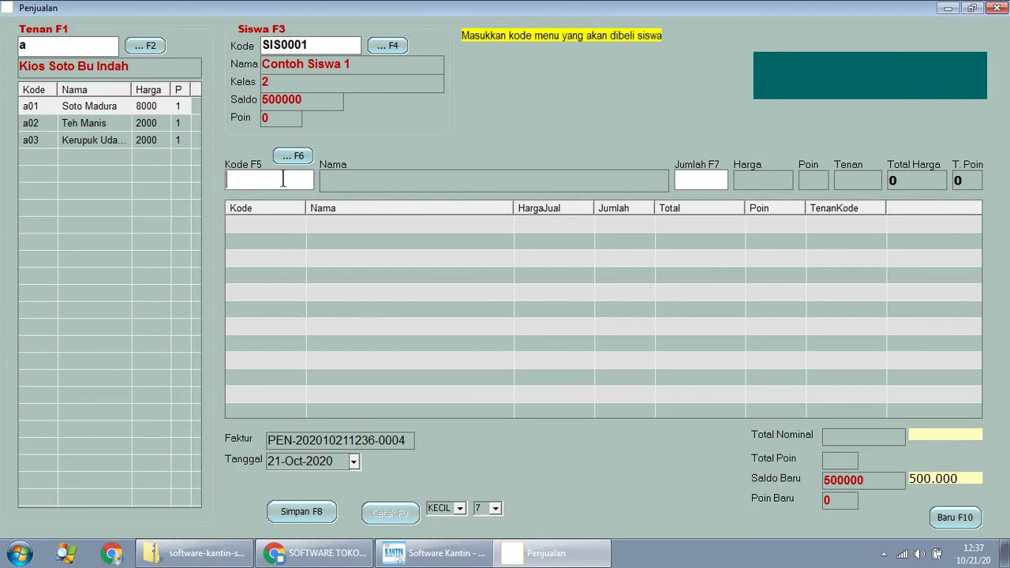
Step: Add one Soto Madura, menu code a01, to the sale
text(10)
key(Return)
text(a01)
key(Return)
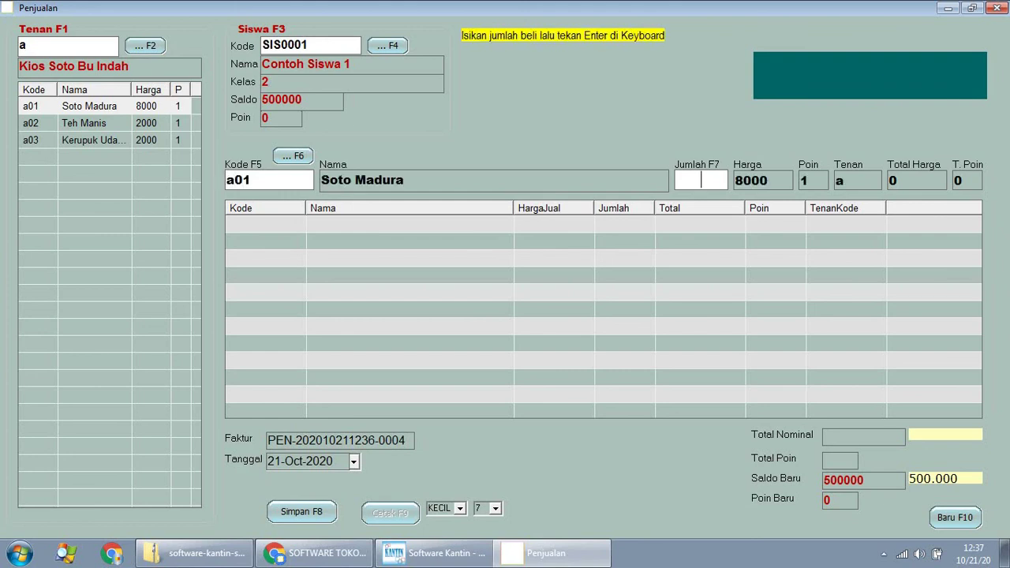
text(1)
key(Return)
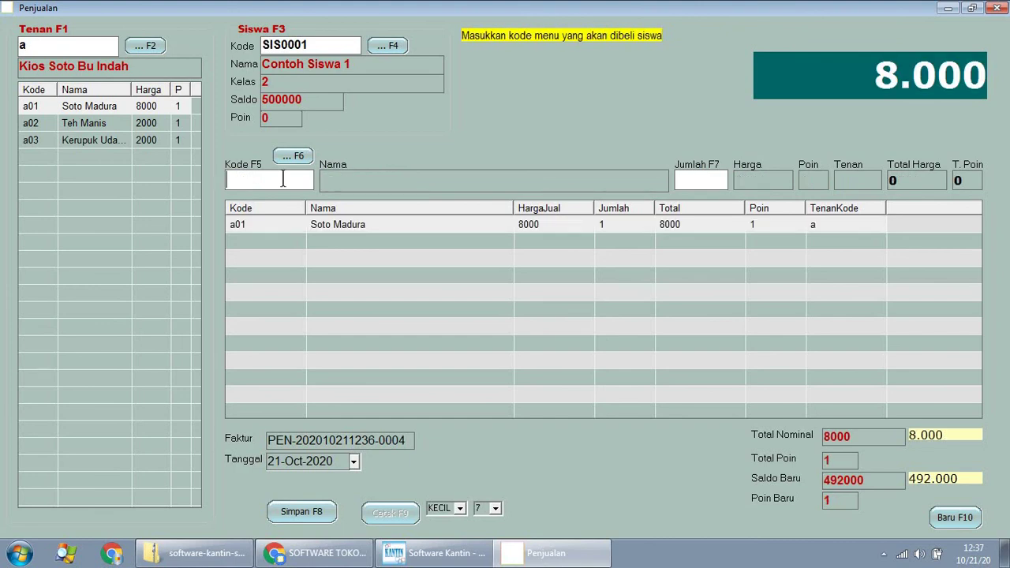
Step: Add one Teh Manis, menu code a02, to the sale
text(a02)
key(Return)
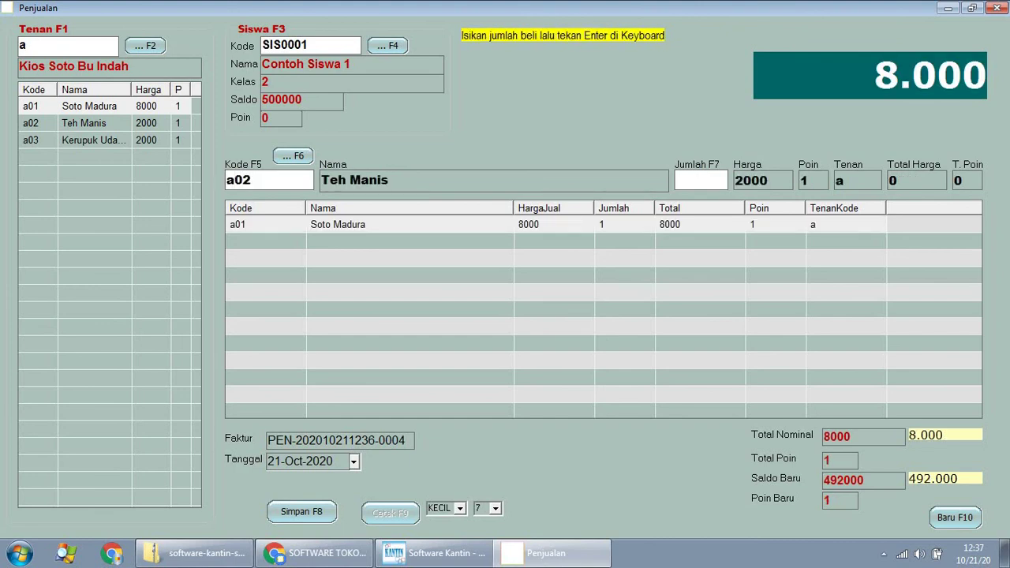
text(1)
key(Return)
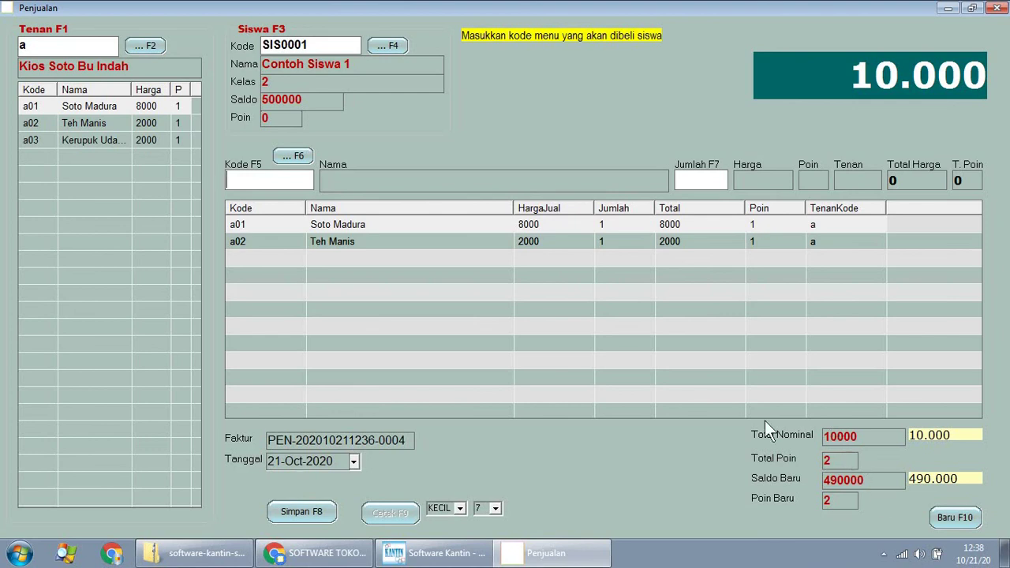
Step: Save the sale and read through its printed receipt
click(290, 515)
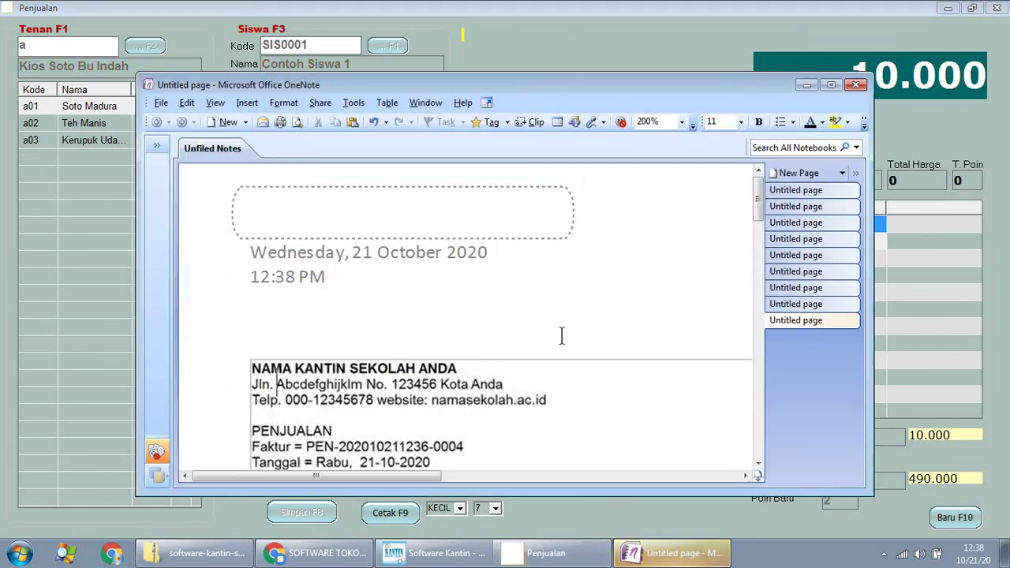
scroll(560, 329, down, 3)
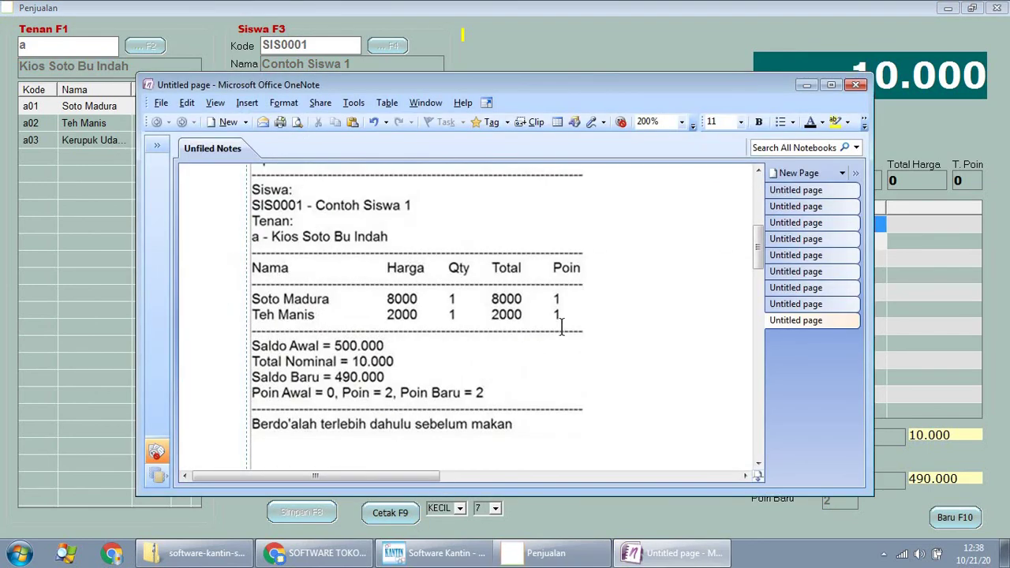
scroll(561, 327, up, 2)
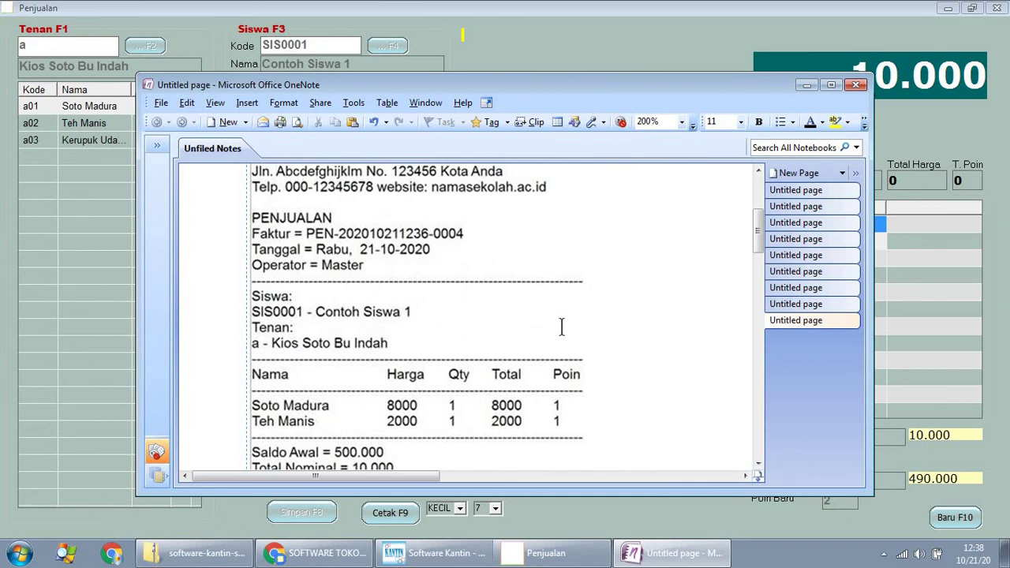
scroll(561, 327, down, 2)
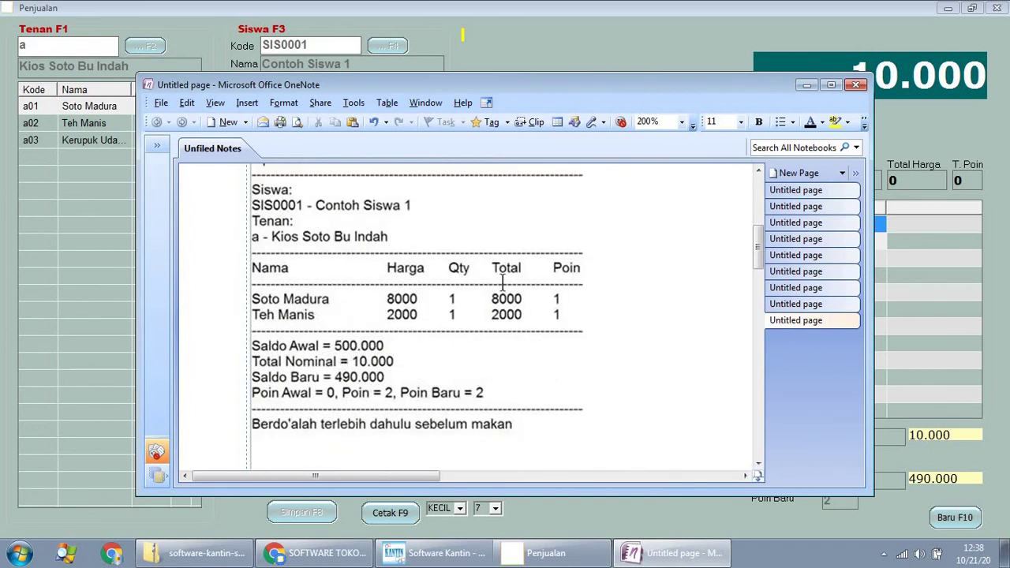
Step: Review the sale receipt from the canteen header through the student, tenant and item lines to the balance, points and closing message
scroll(501, 280, up, 4)
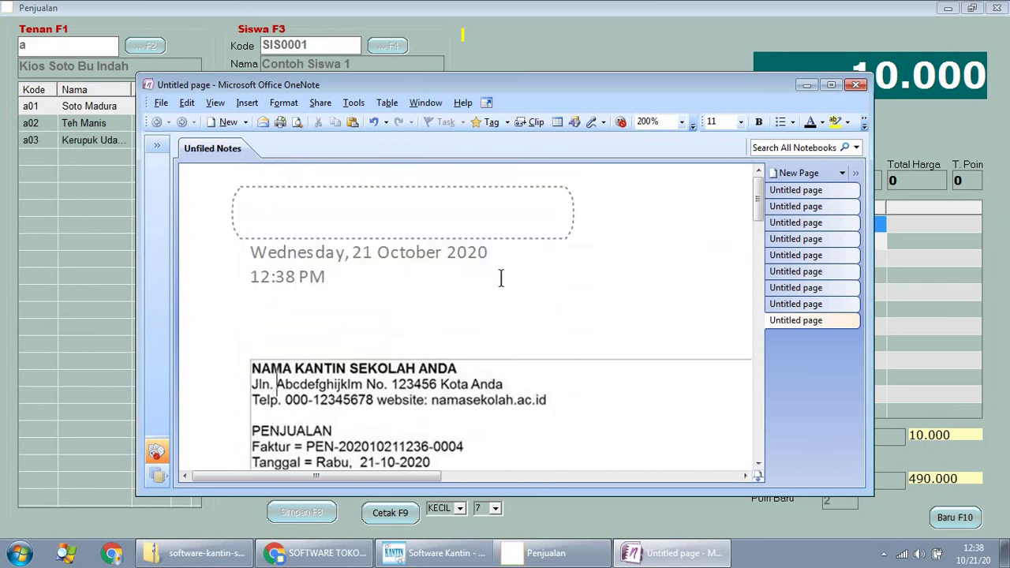
scroll(501, 277, down, 2)
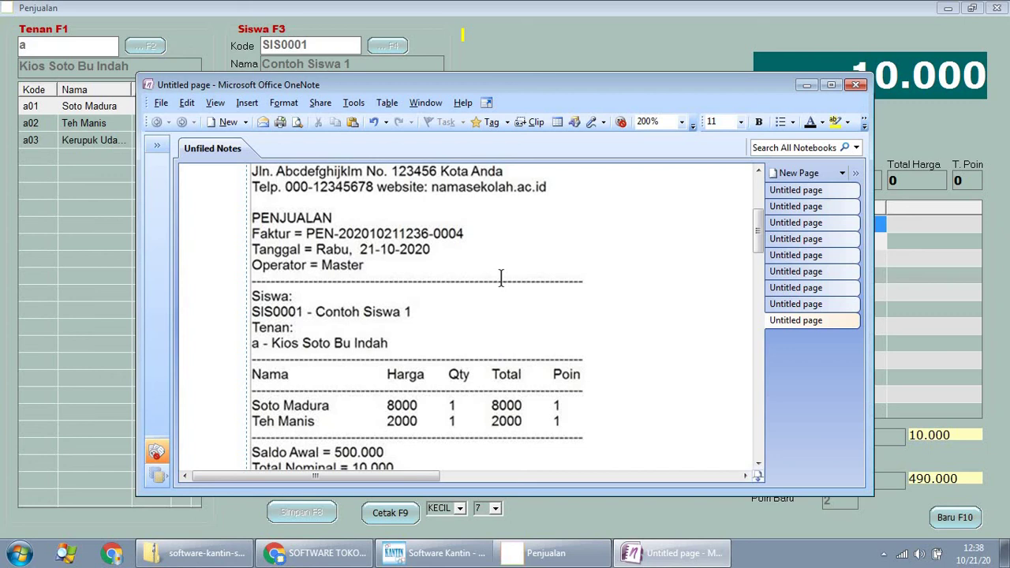
scroll(500, 278, up, 3)
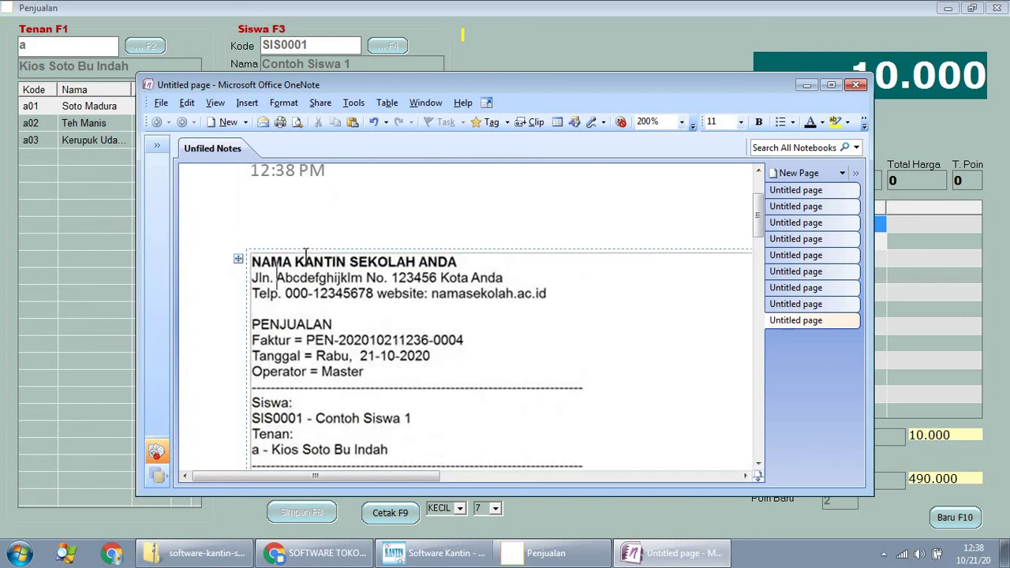
scroll(305, 261, down, 3)
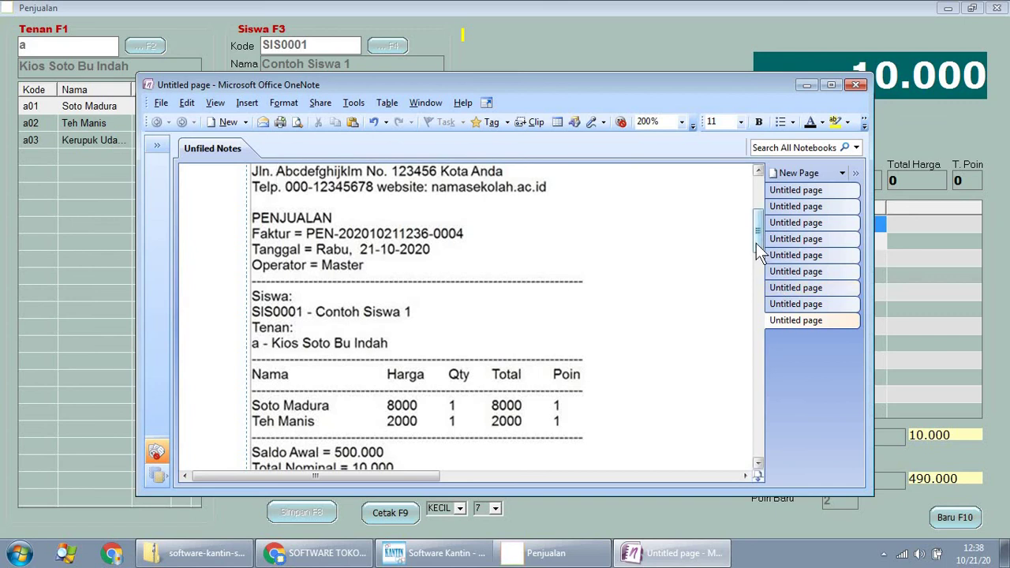
drag(759, 246, 757, 211)
mouse_move(759, 253)
mouse_down()
mouse_move(759, 277)
mouse_move(759, 260)
mouse_up()
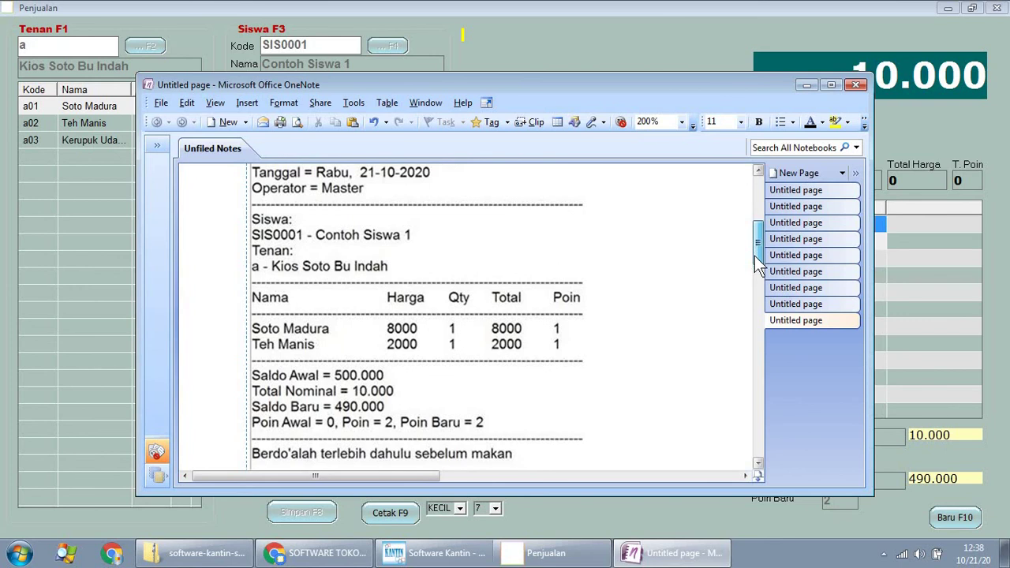
scroll(568, 273, down, 1)
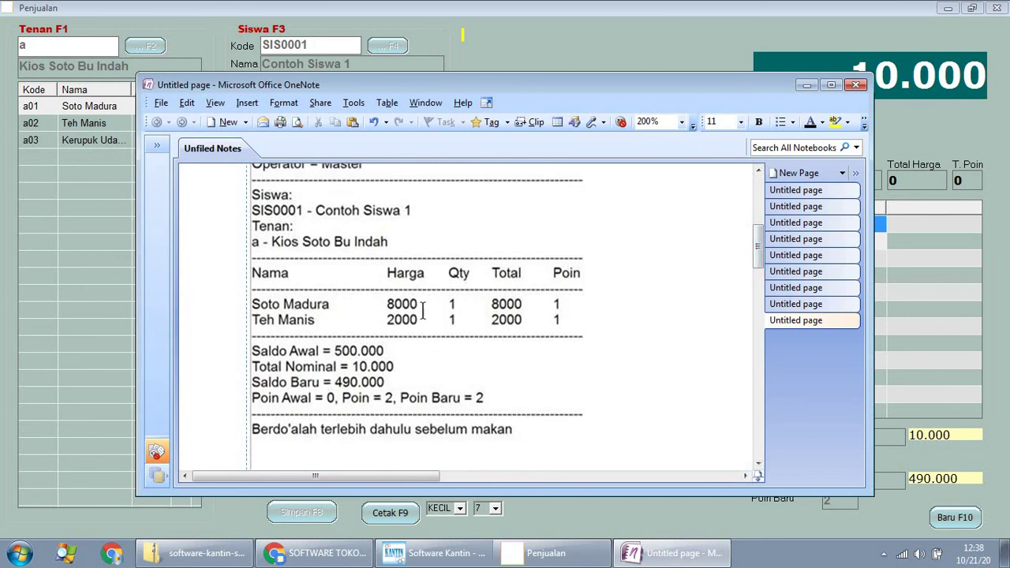
scroll(490, 304, up, 3)
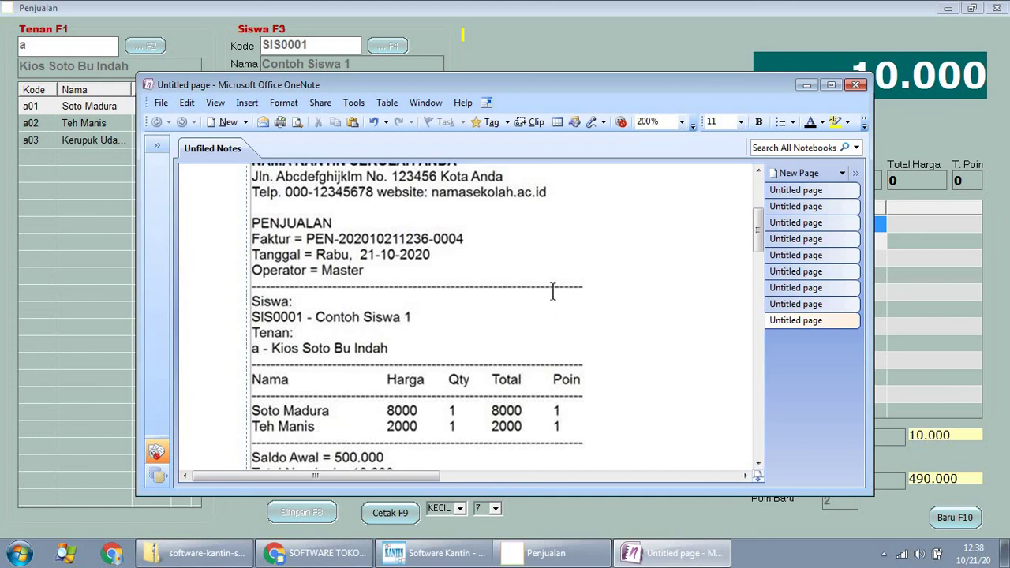
scroll(552, 290, up, 3)
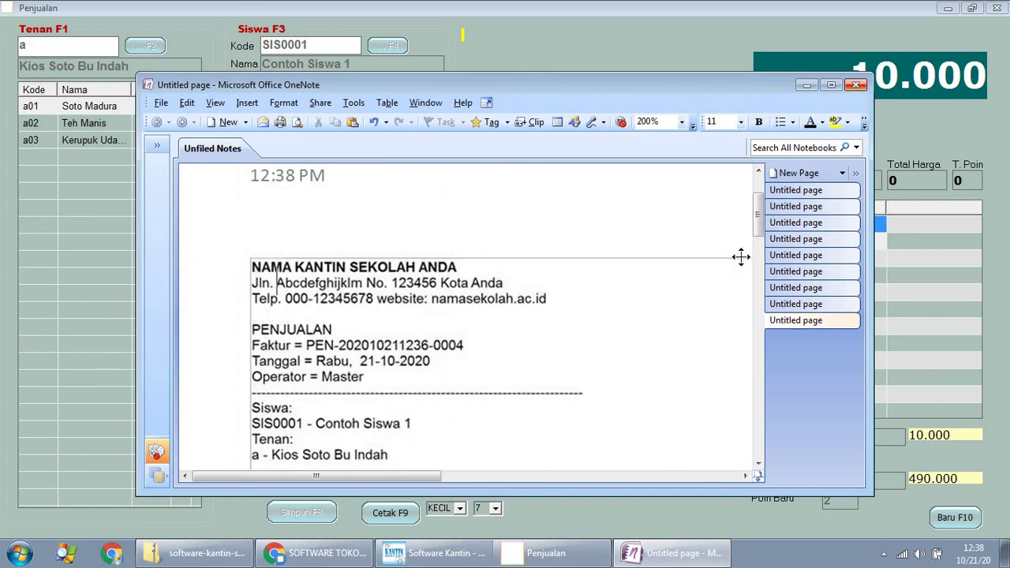
drag(755, 234, 755, 242)
scroll(755, 249, down, 2)
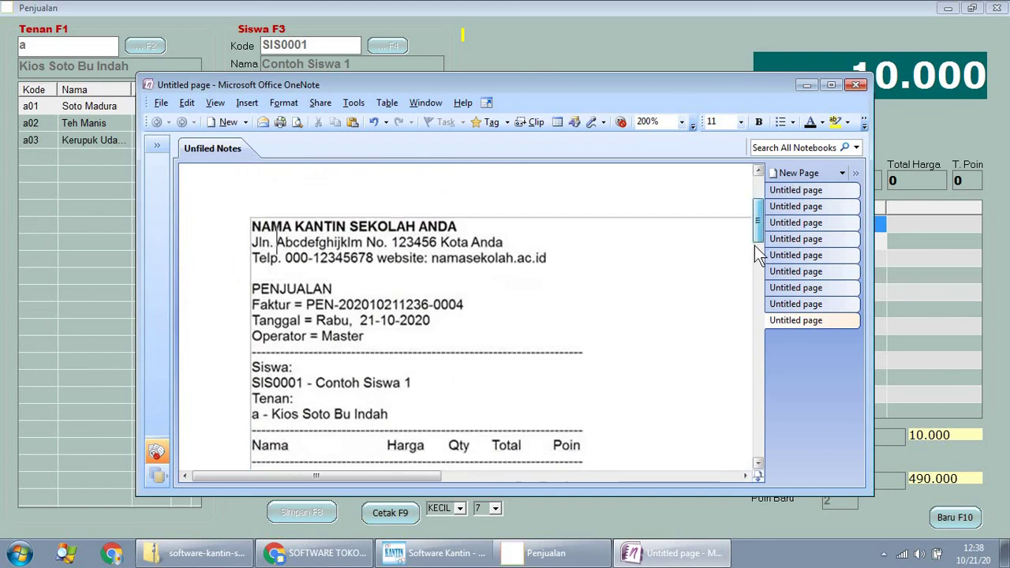
scroll(758, 257, down, 3)
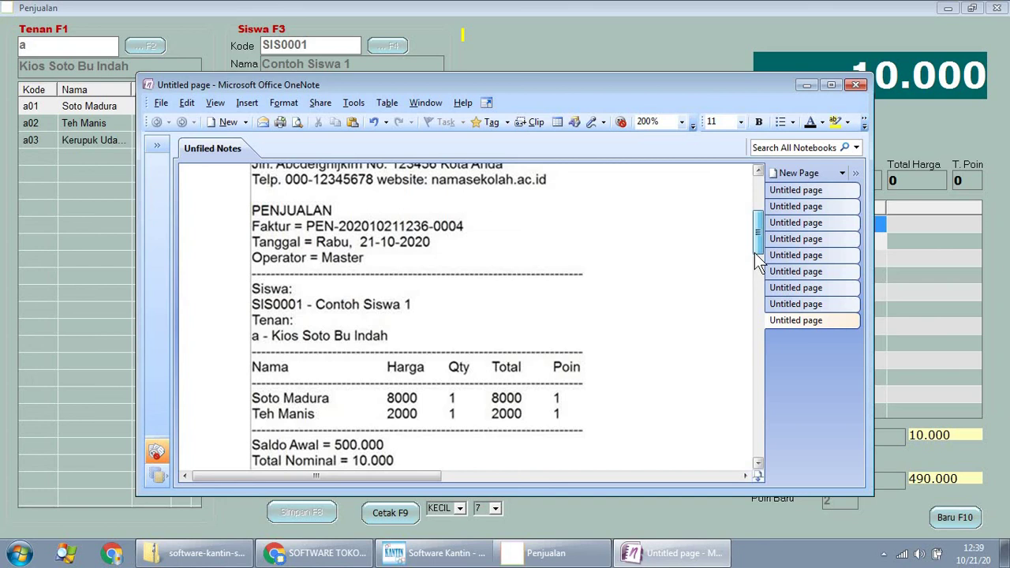
scroll(757, 265, down, 1)
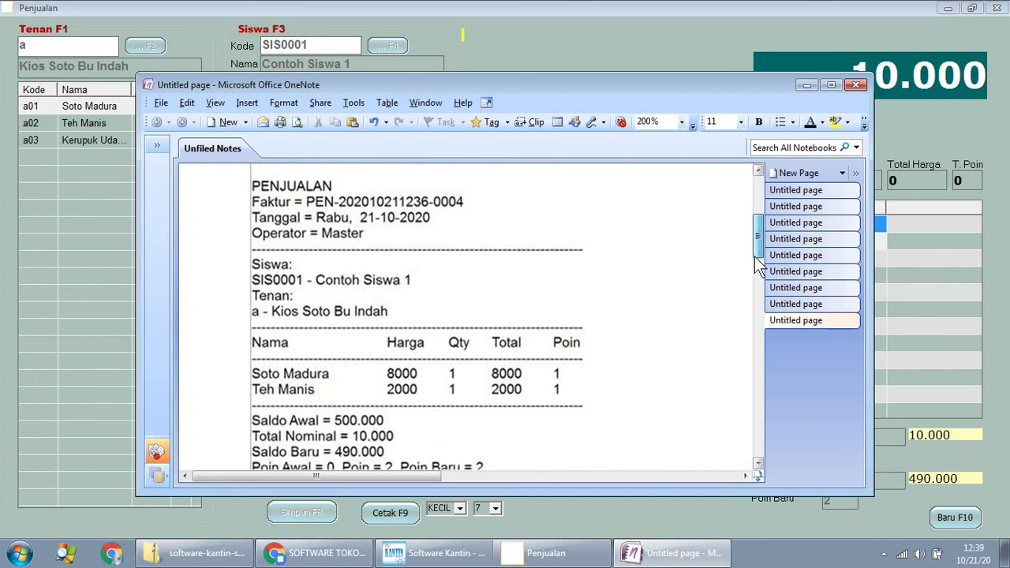
scroll(755, 268, down, 3)
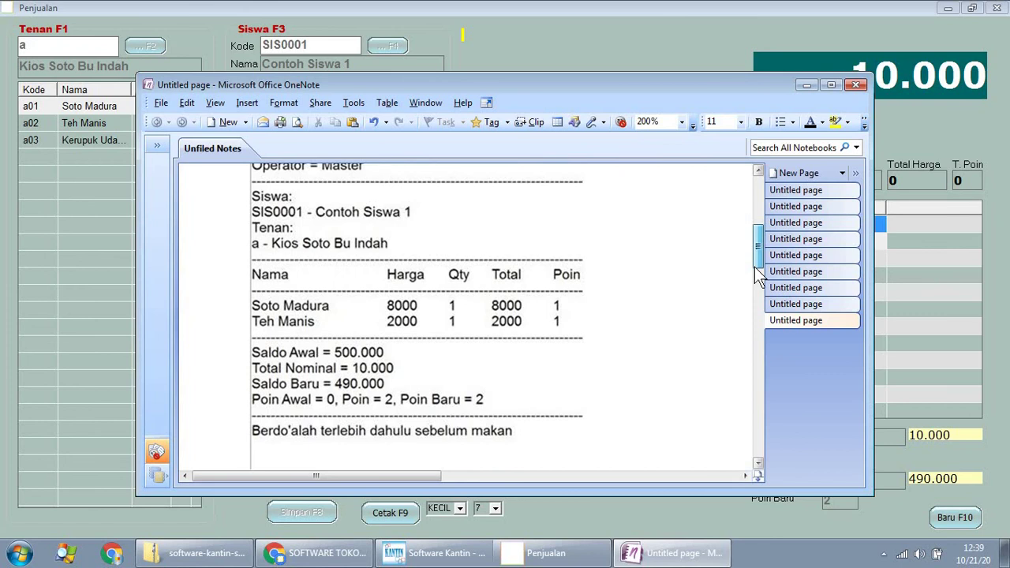
scroll(757, 276, down, 1)
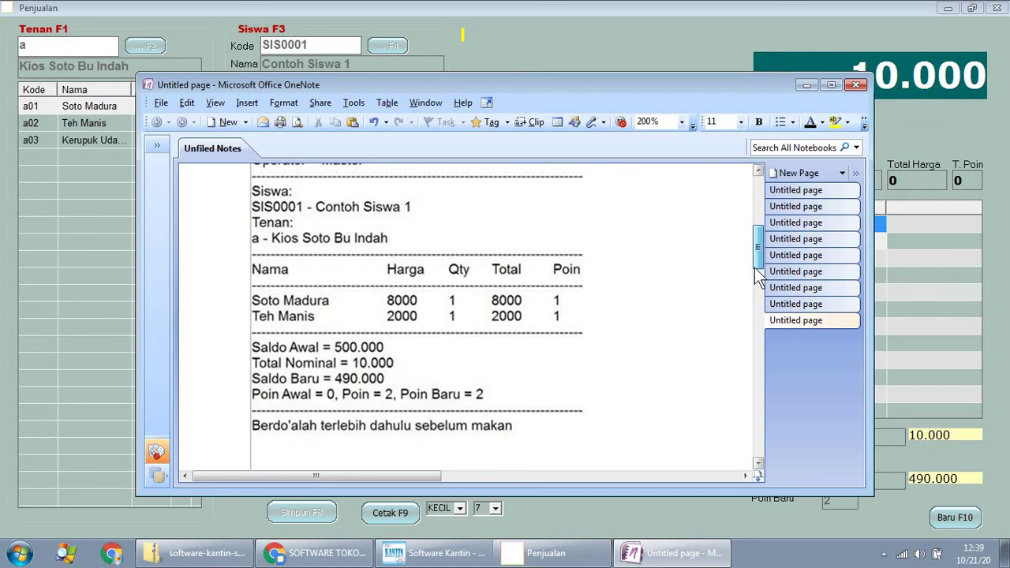
scroll(757, 276, down, 2)
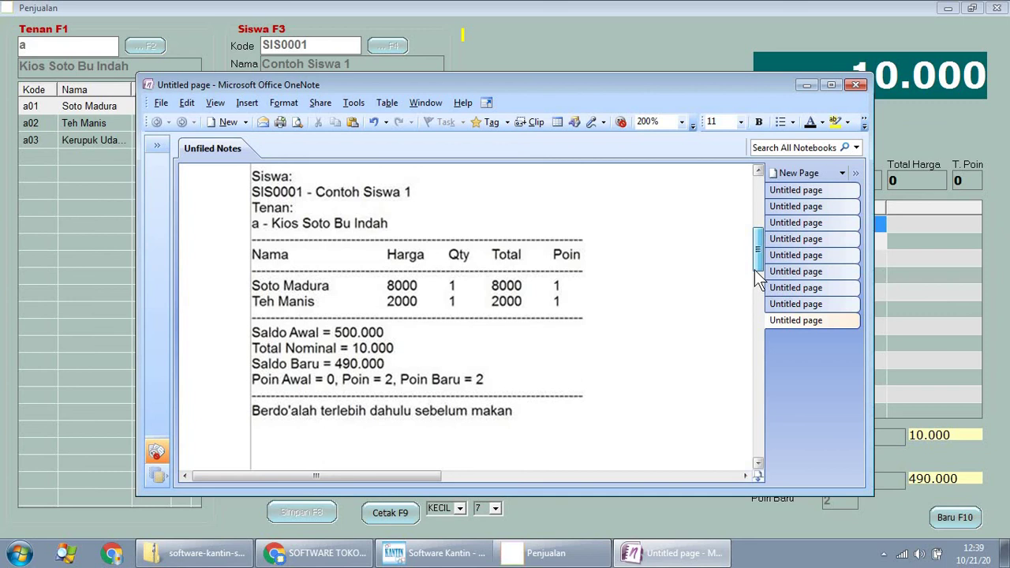
scroll(757, 276, down, 2)
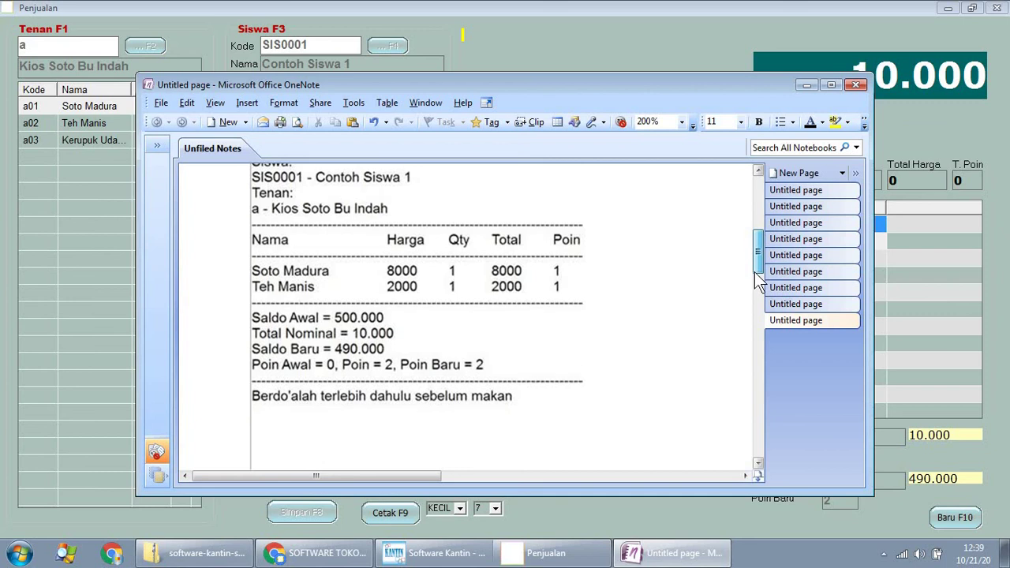
scroll(757, 283, down, 4)
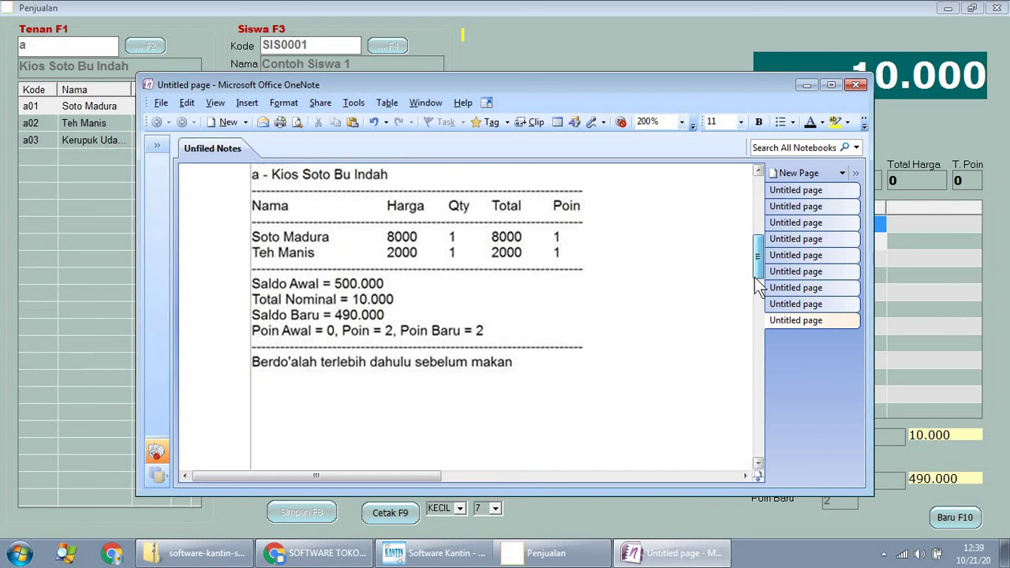
scroll(757, 287, down, 2)
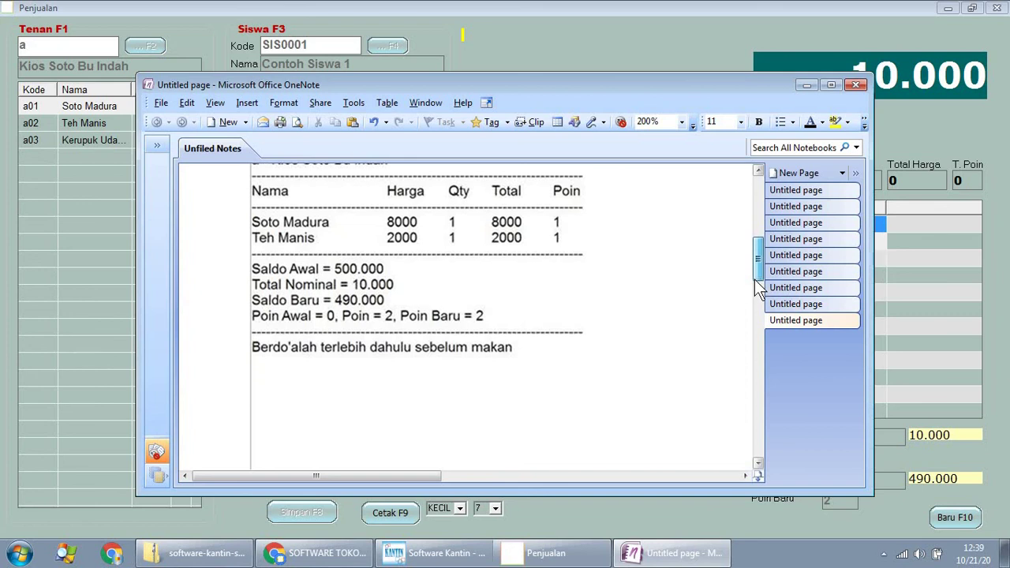
drag(757, 289, 759, 273)
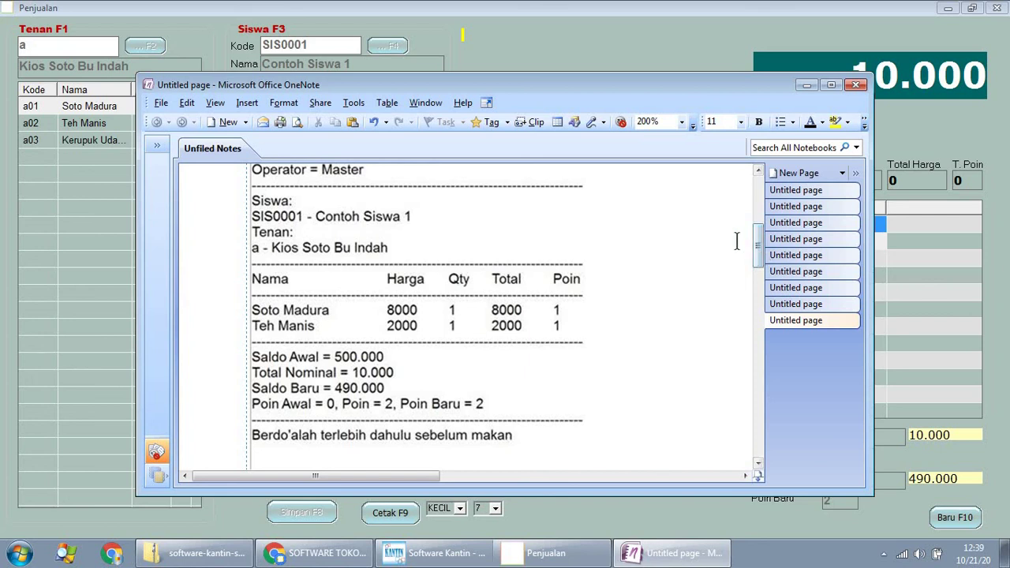
Step: Close the receipt, reset the form for a new sale, and leave the Penjualan form and list
click(856, 84)
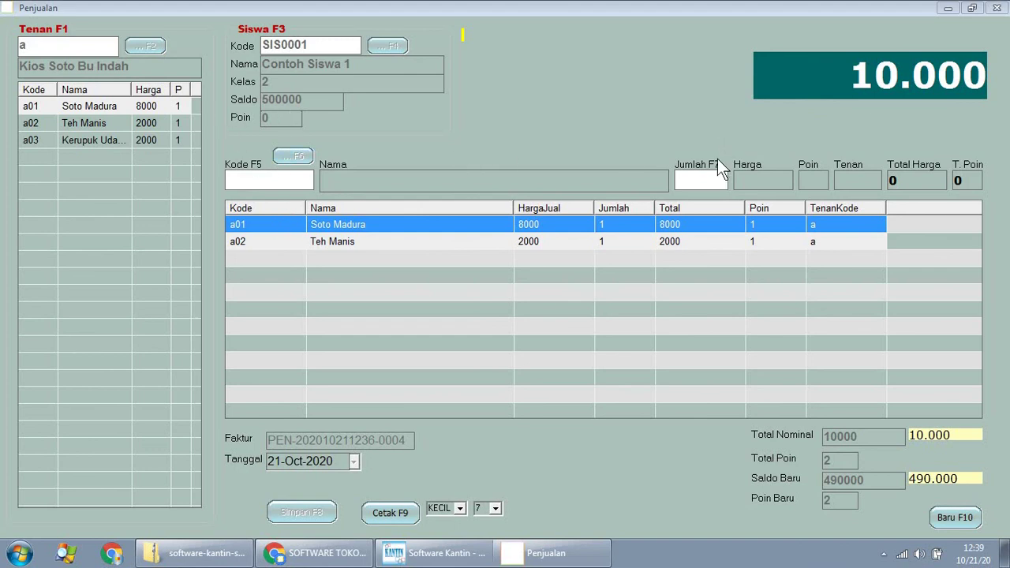
click(951, 520)
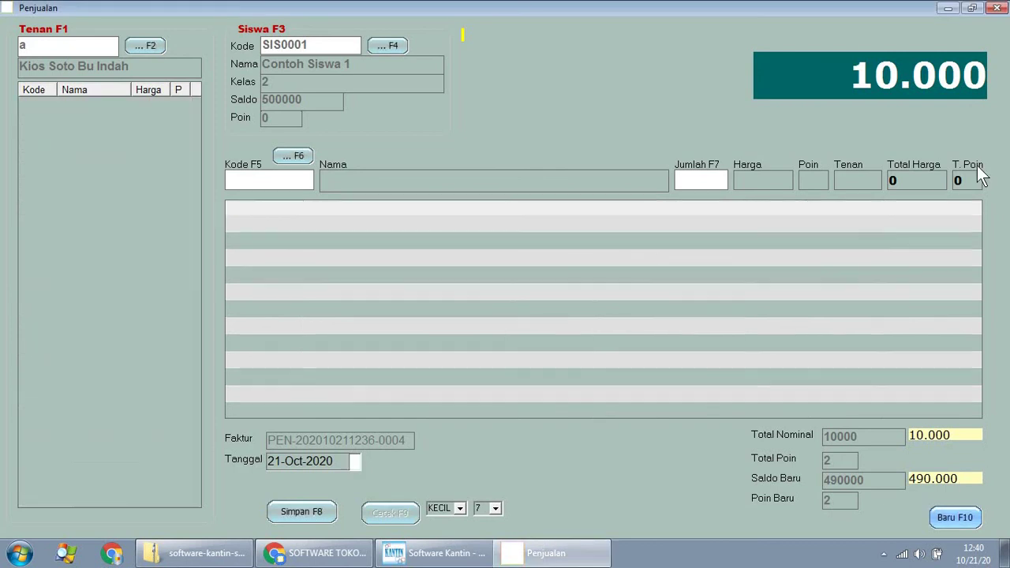
click(996, 10)
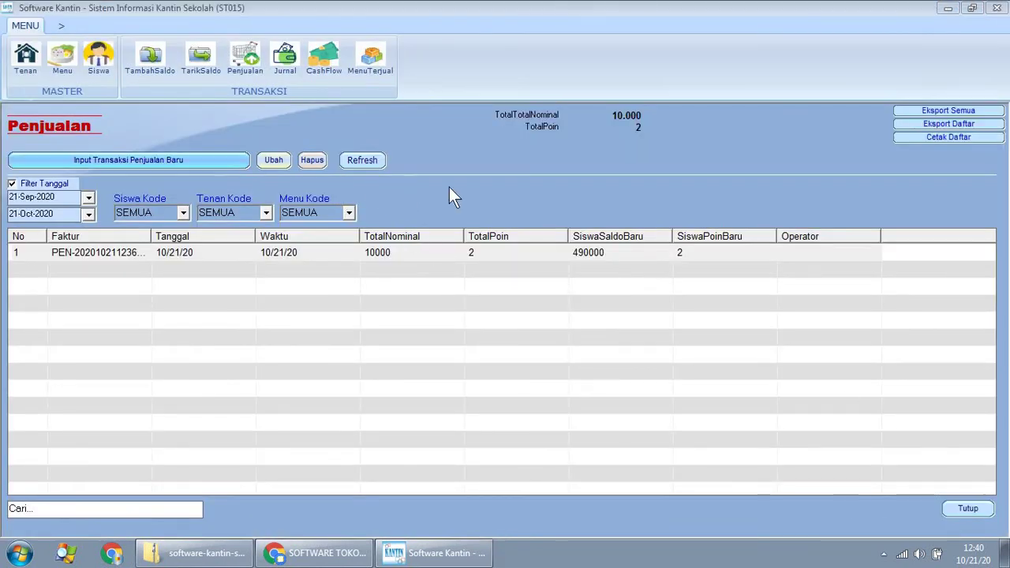
click(963, 506)
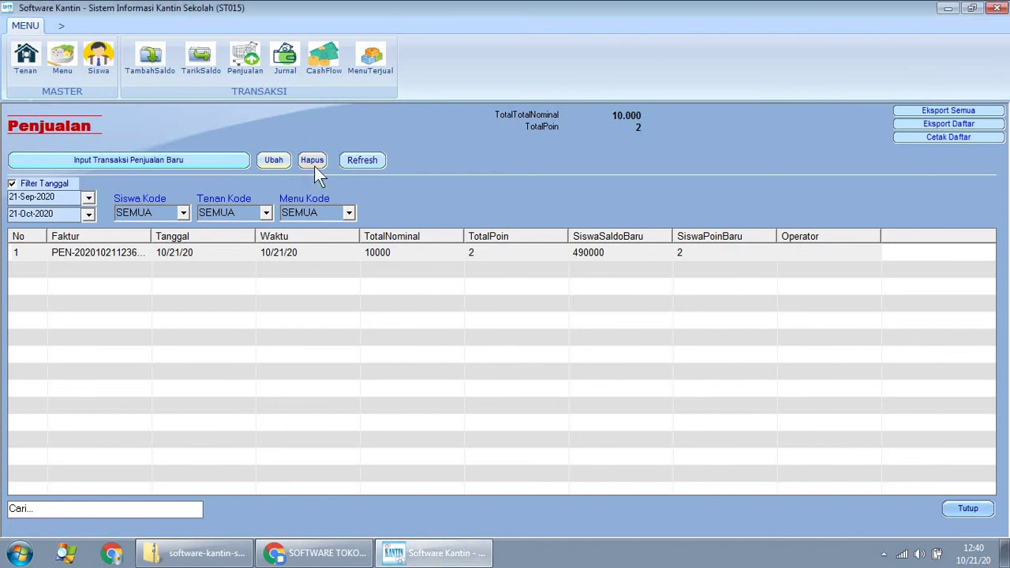
Step: Show the MenuTerjual list filtered by tenant code a, and set the tenant filter back to SEMUA
click(362, 71)
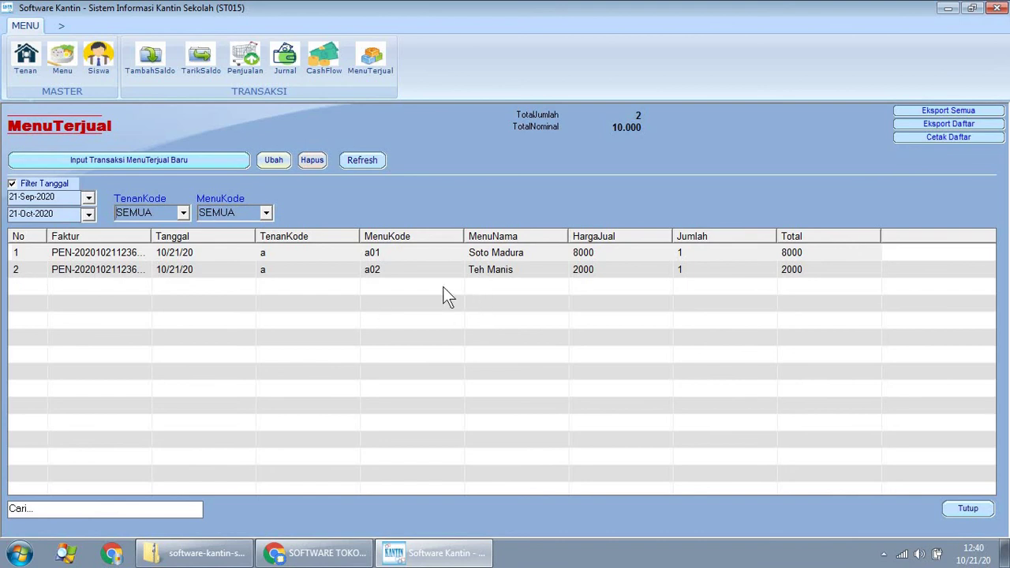
click(183, 213)
click(164, 239)
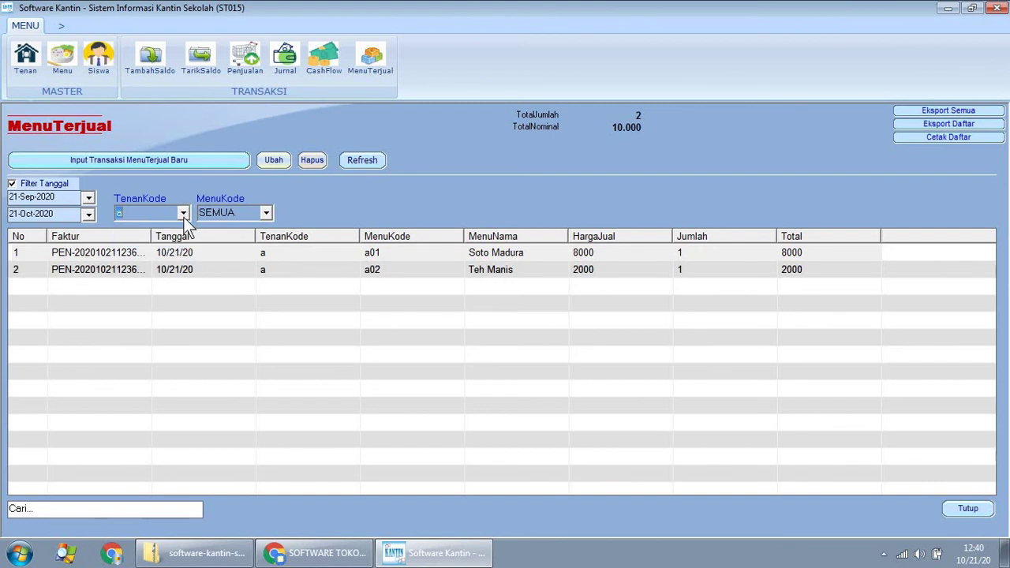
click(183, 213)
click(190, 225)
Step: Filter the sold items by menu code a01 and by a02, and reset the filter to SEMUA to check both rows
click(268, 212)
click(245, 240)
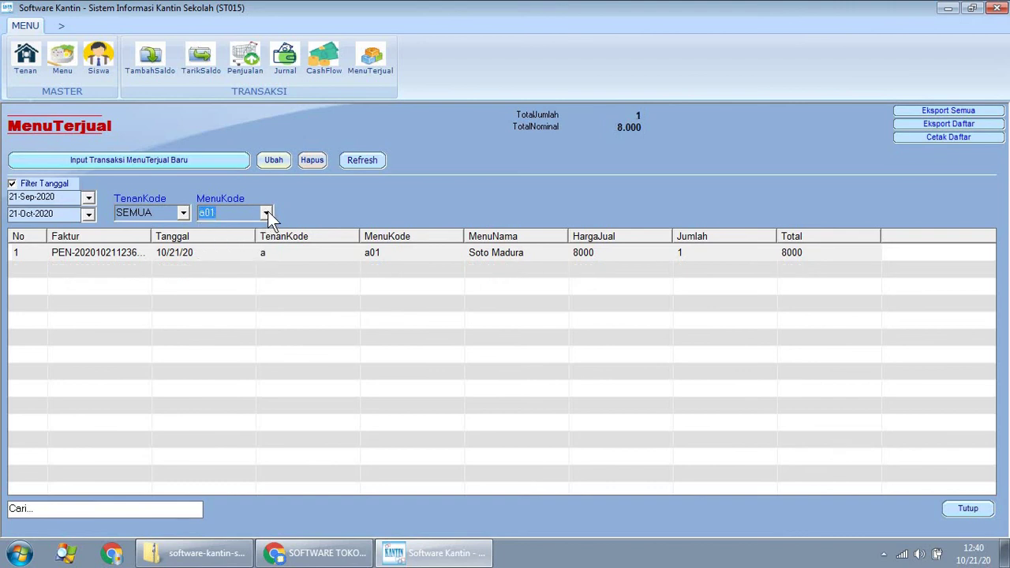
click(267, 213)
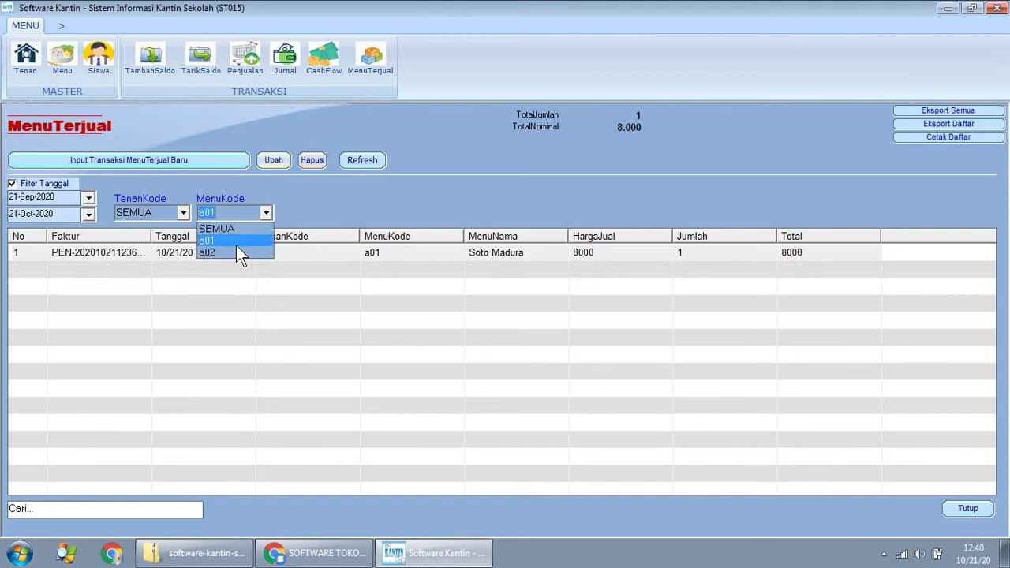
click(236, 247)
click(266, 213)
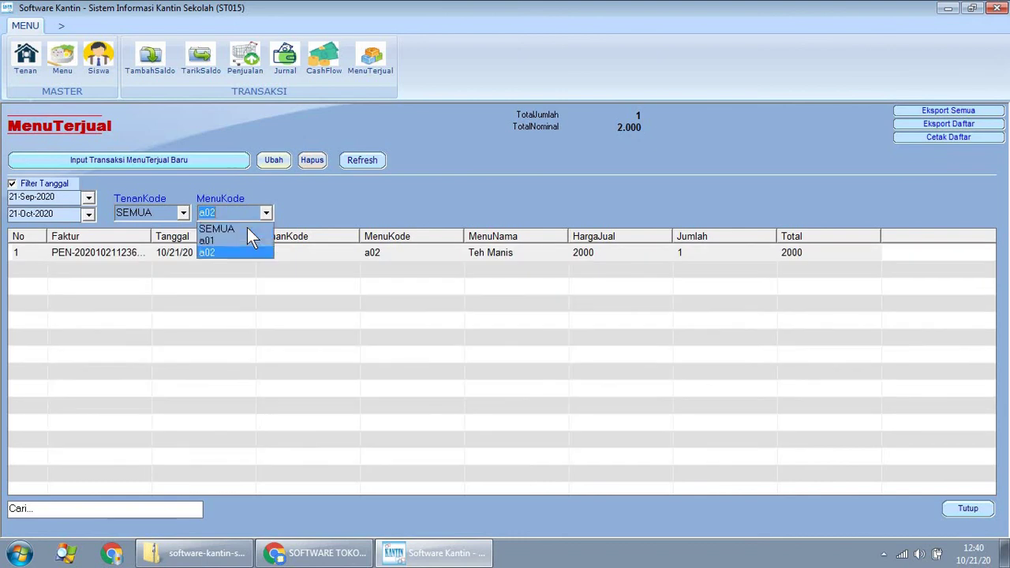
click(247, 227)
click(261, 271)
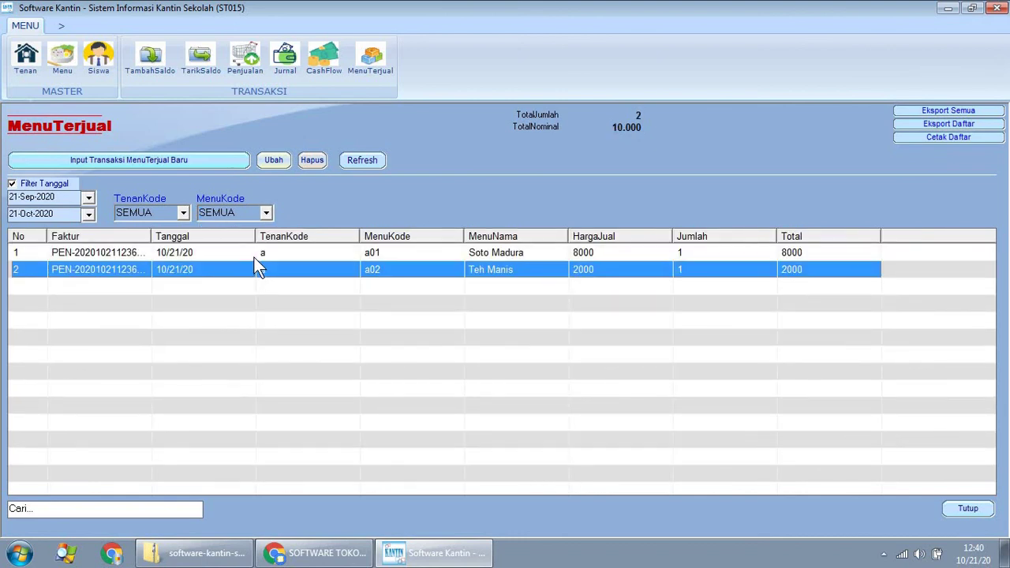
click(254, 257)
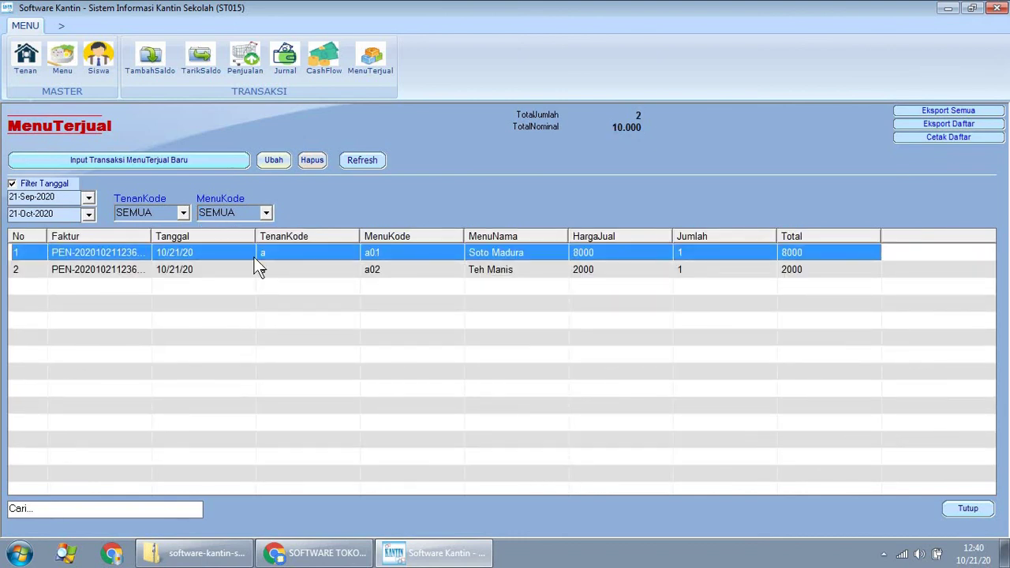
Step: Close the MenuTerjual list and switch to the software-it.com page in Chrome
click(967, 508)
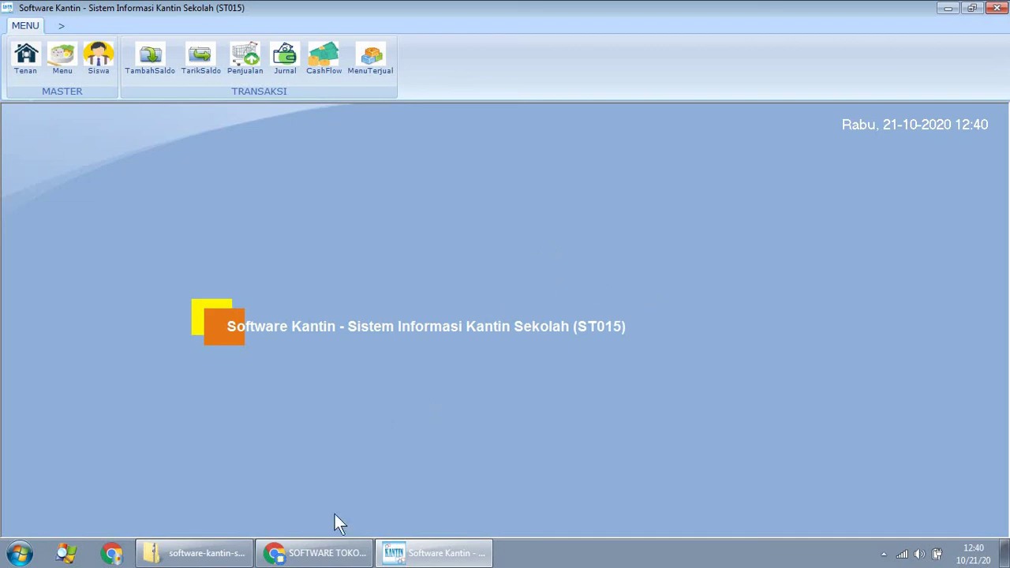
click(325, 553)
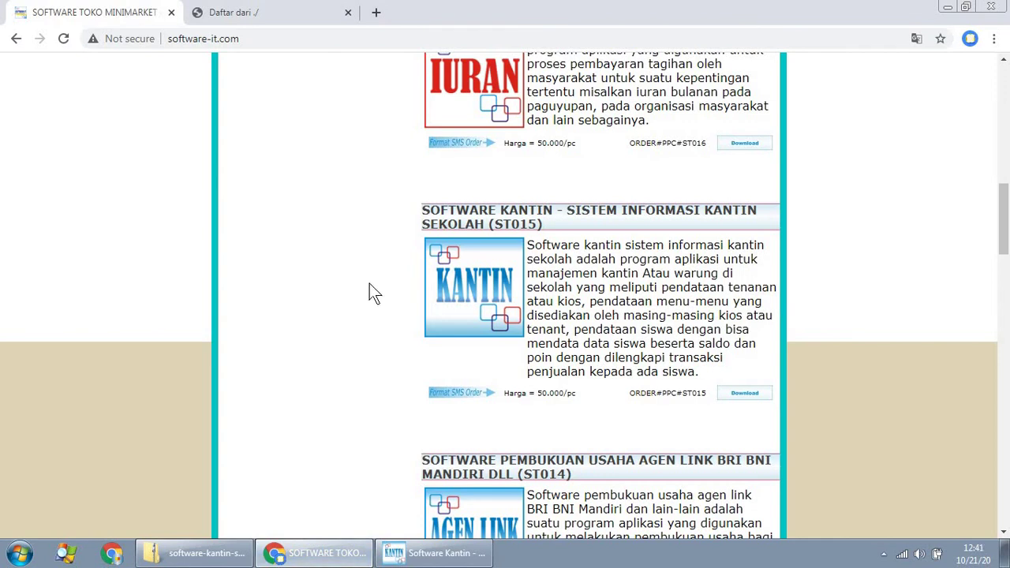